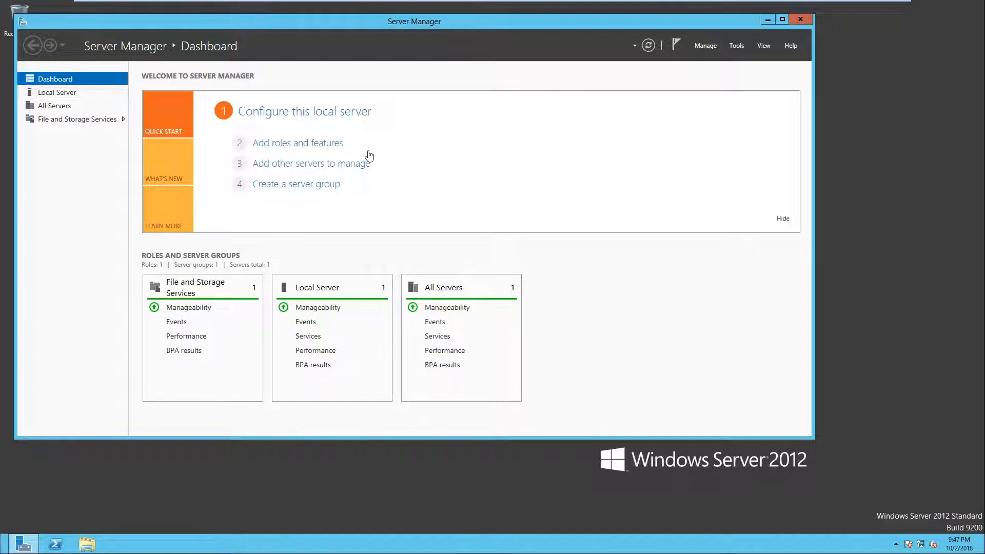
Step: Launch the Add Roles and Features Wizard from Server Manager
{"action": "left_click", "coordinate": [705, 45]}
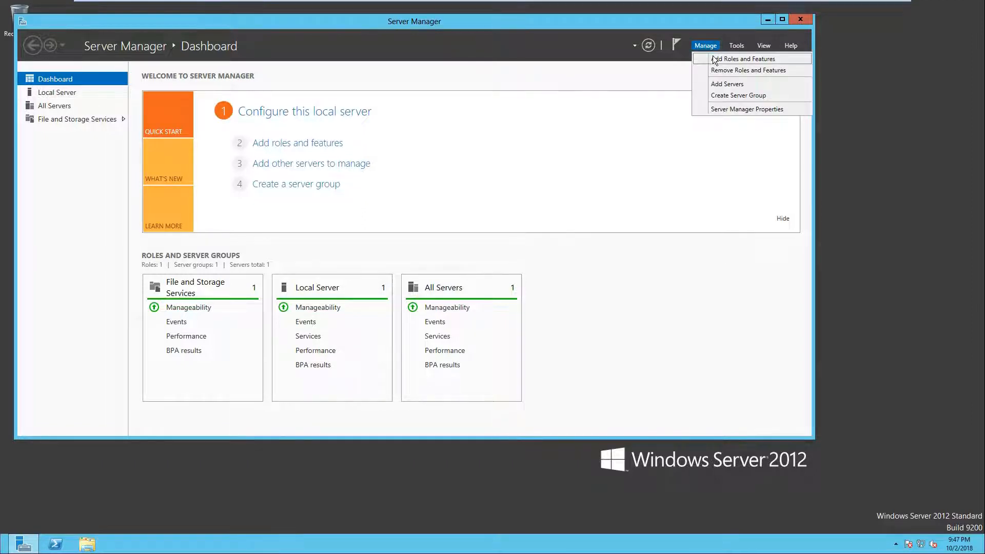
{"action": "left_click", "coordinate": [714, 58]}
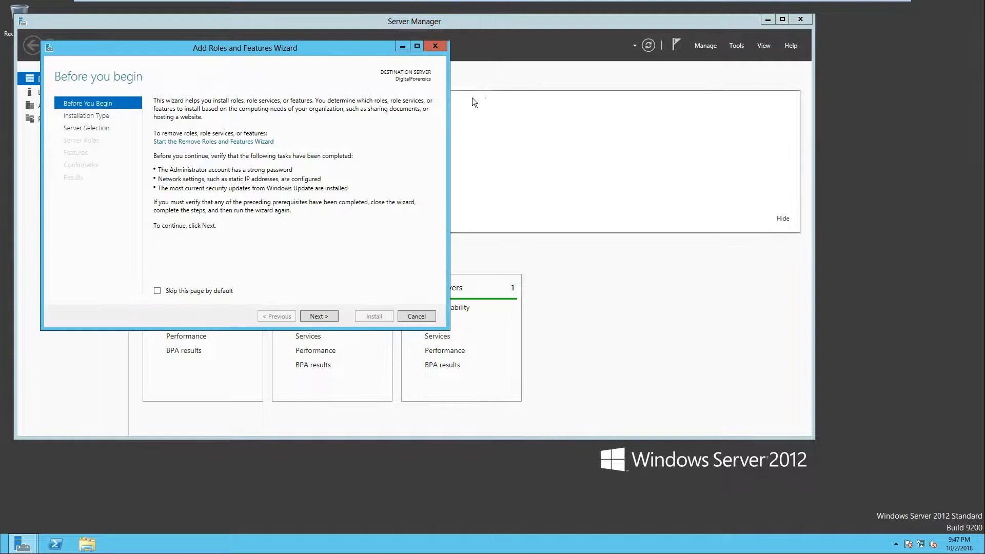
{"action": "left_click_drag", "start_coordinate": [309, 53], "coordinate": [459, 90]}
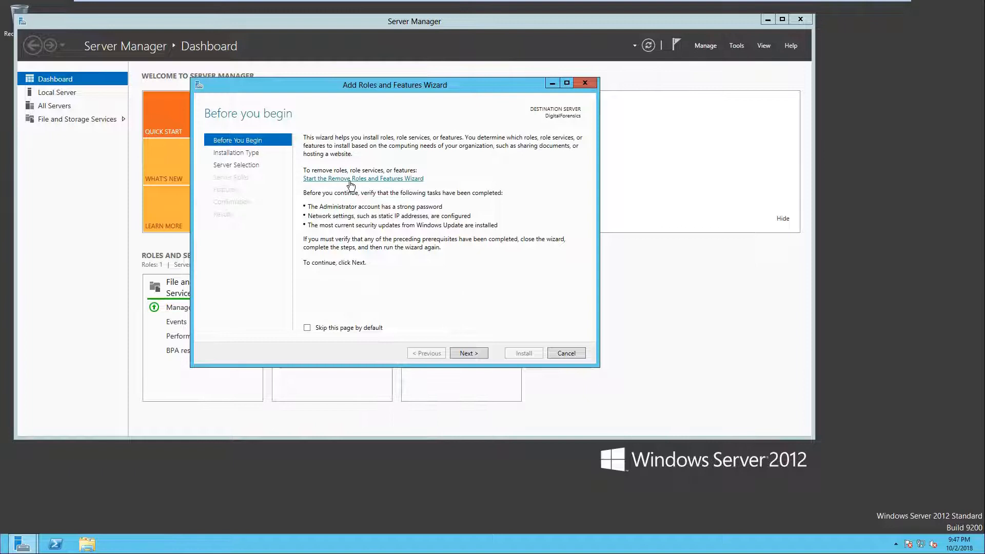
{"action": "left_click_drag", "start_coordinate": [400, 88], "coordinate": [449, 92]}
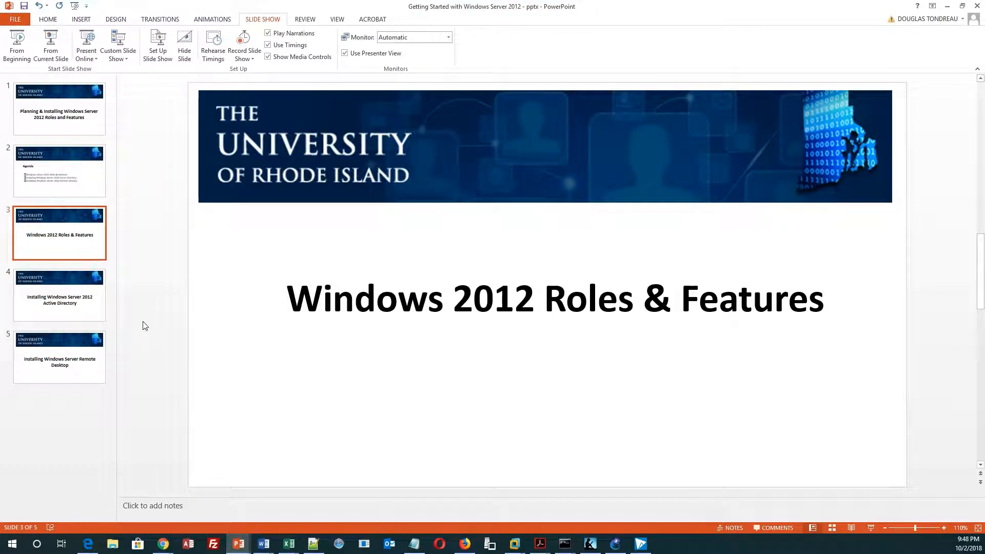
{"action": "left_click", "coordinate": [79, 306]}
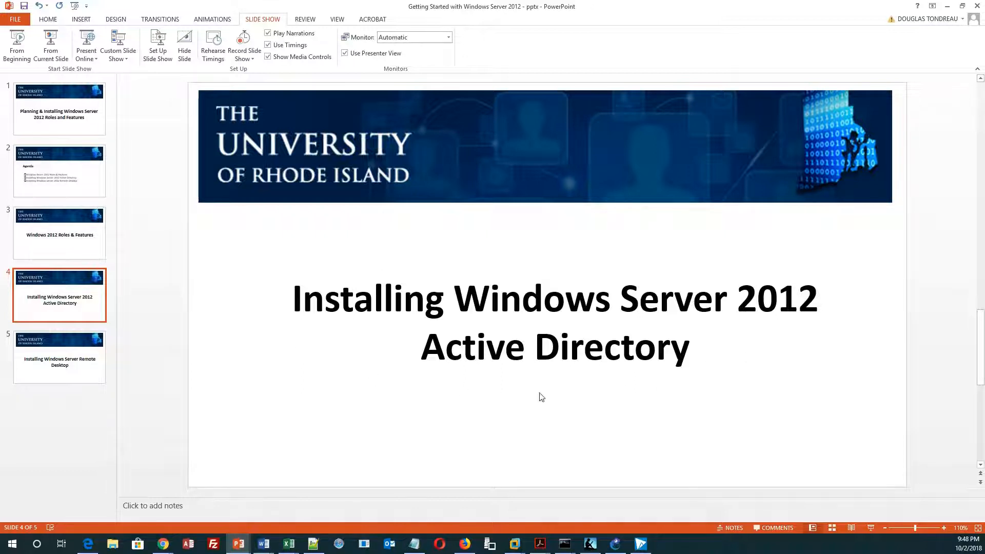
{"action": "left_click", "coordinate": [515, 544]}
{"action": "left_click", "coordinate": [573, 487]}
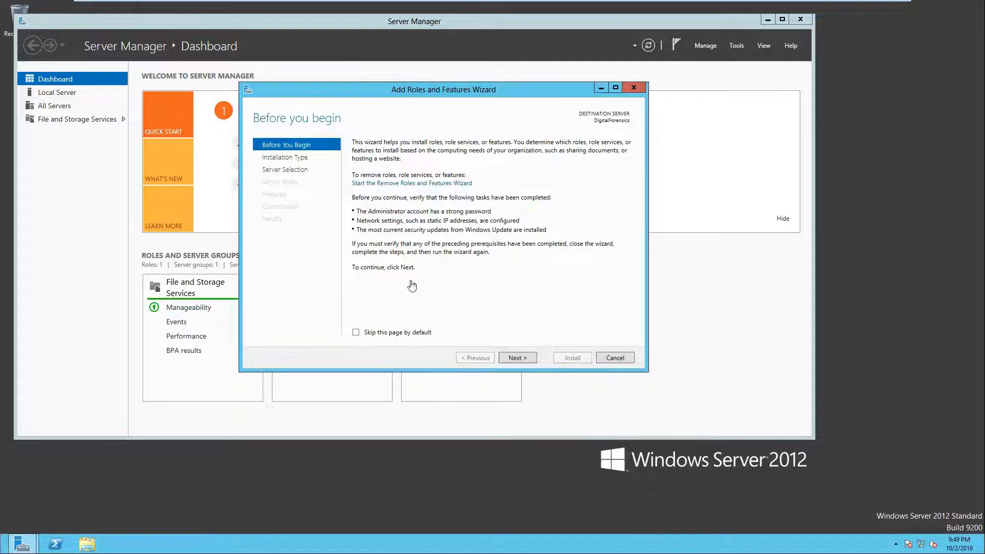
Step: Advance the wizard past the introduction with role-based or feature-based installation to the server selection page
{"action": "left_click", "coordinate": [515, 356]}
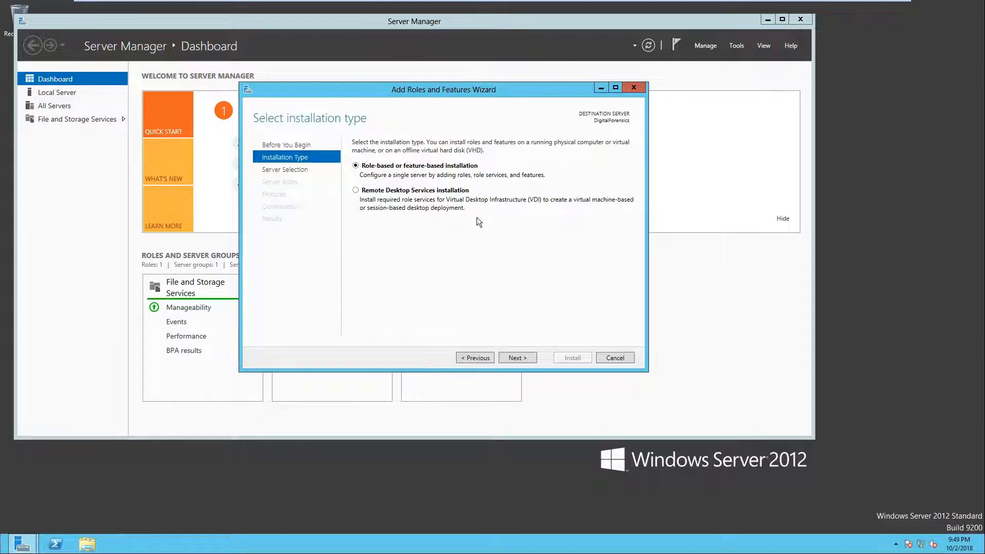
{"action": "left_click", "coordinate": [517, 358]}
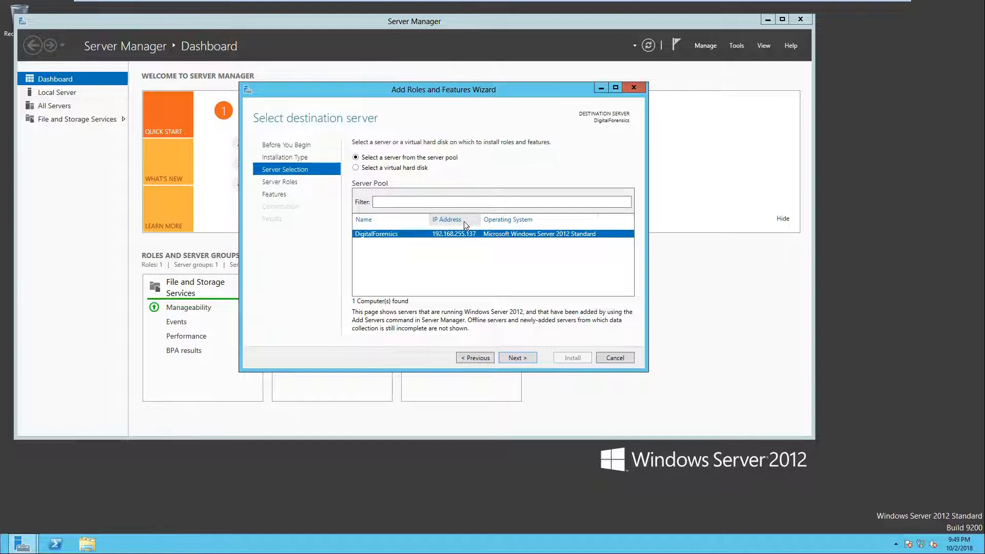
{"action": "left_click_drag", "start_coordinate": [483, 90], "coordinate": [550, 83]}
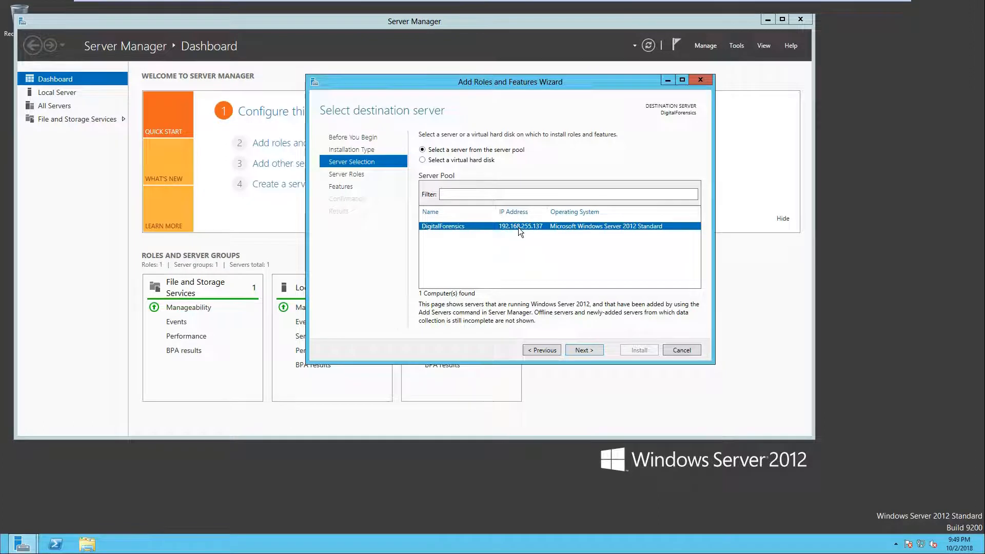
{"action": "left_click", "coordinate": [227, 496]}
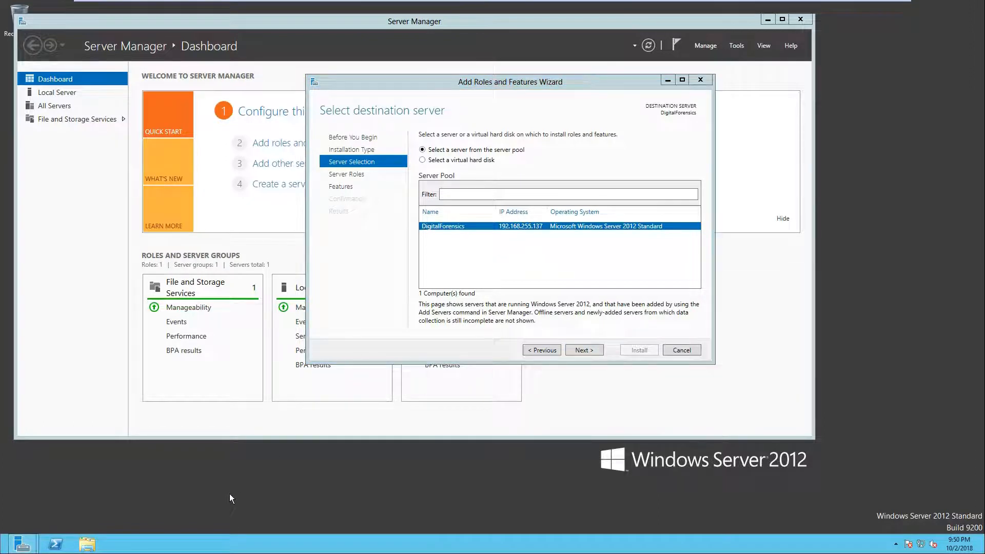
Step: Open a Command Prompt and run ipconfig to review the current network configuration
{"action": "key", "text": "super+r"}
{"action": "type", "text": "cmd"}
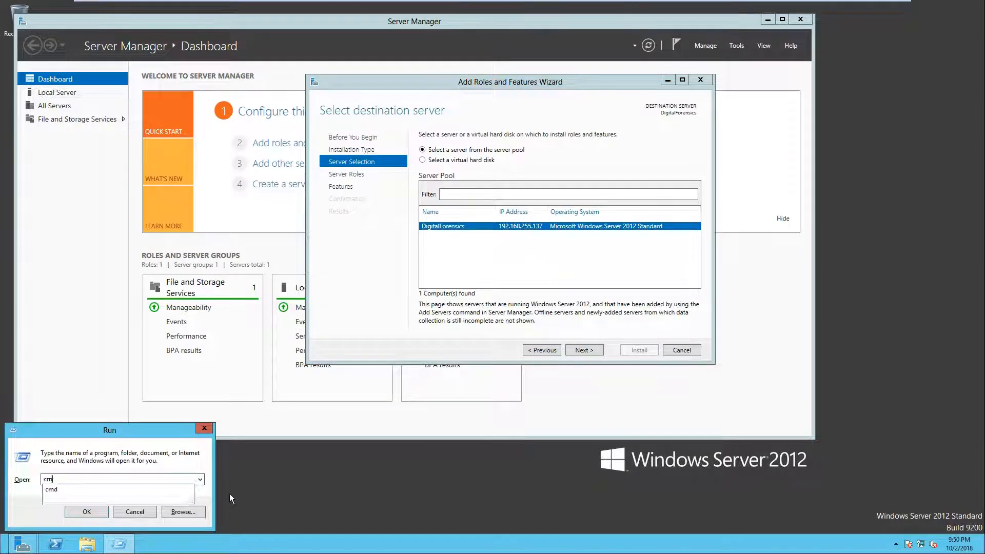
{"action": "key", "text": "Return"}
{"action": "type", "text": "ipc"}
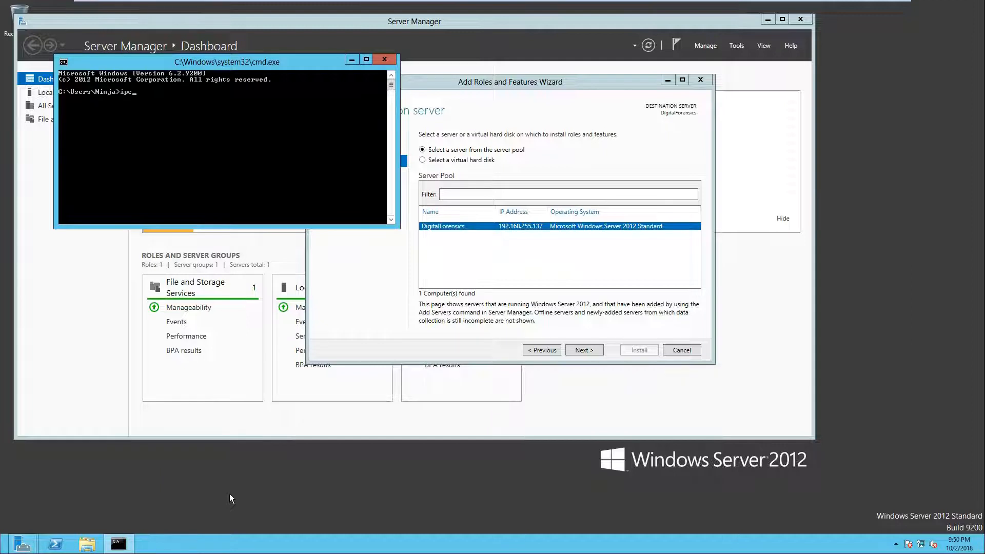
{"action": "type", "text": "onfig"}
{"action": "key", "text": "Return"}
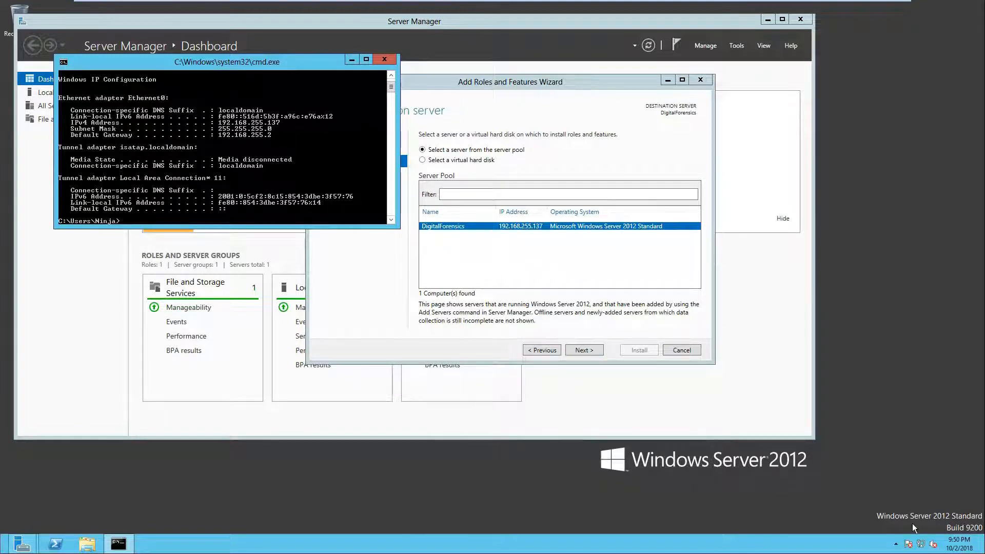
Step: Open the Internet Protocol Version 4 (TCP/IPv4) properties of the Ethernet0 adapter via Network and Sharing Center
{"action": "right_click", "coordinate": [920, 544]}
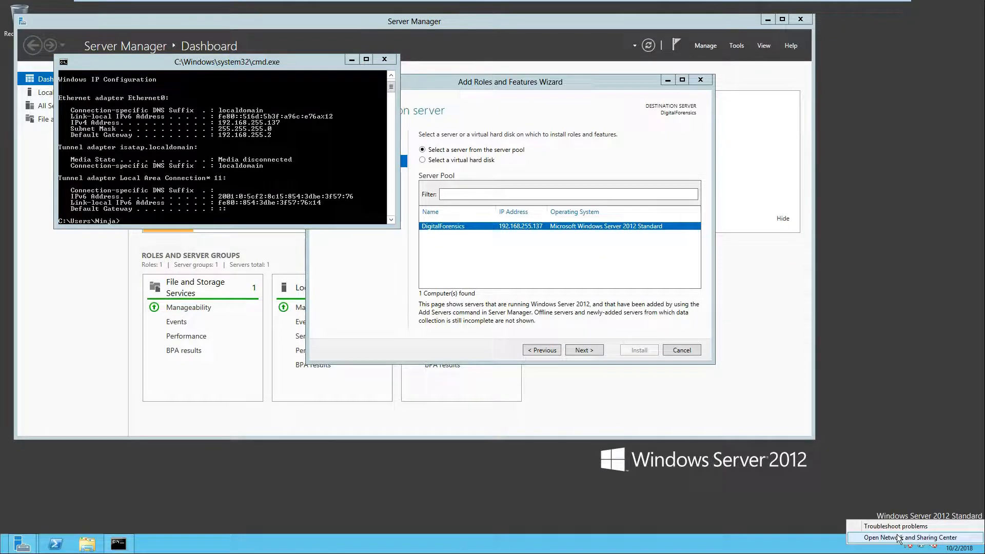
{"action": "left_click", "coordinate": [601, 435]}
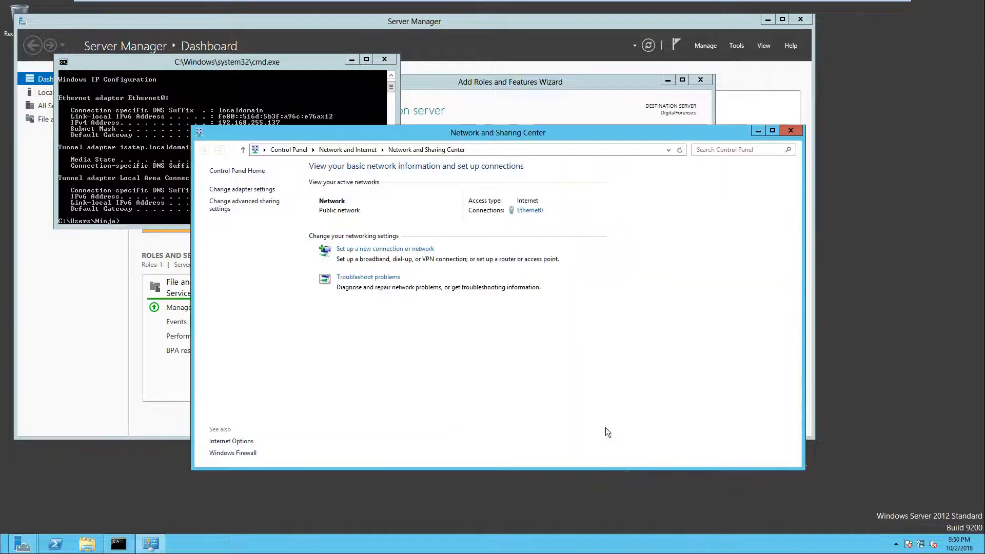
{"action": "left_click", "coordinate": [251, 190]}
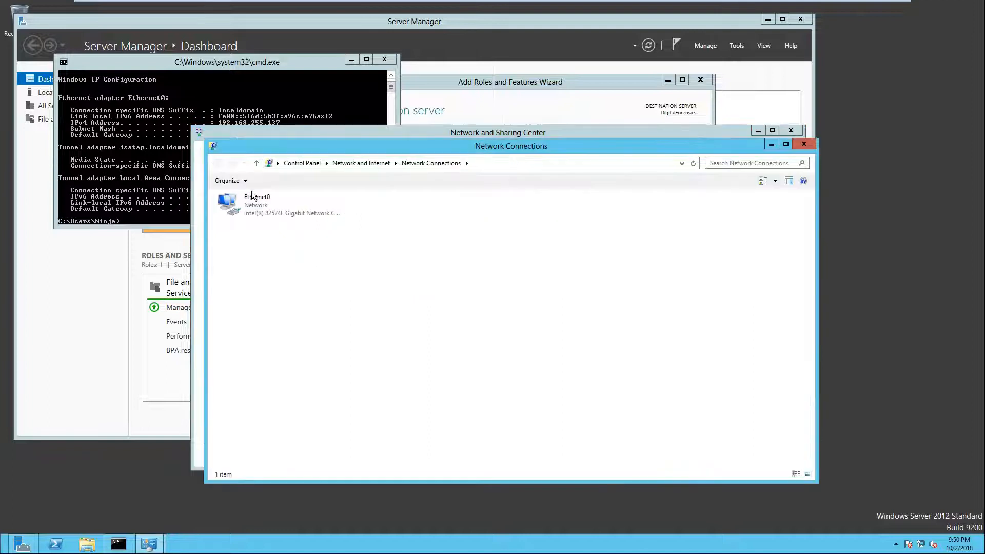
{"action": "right_click", "coordinate": [270, 205]}
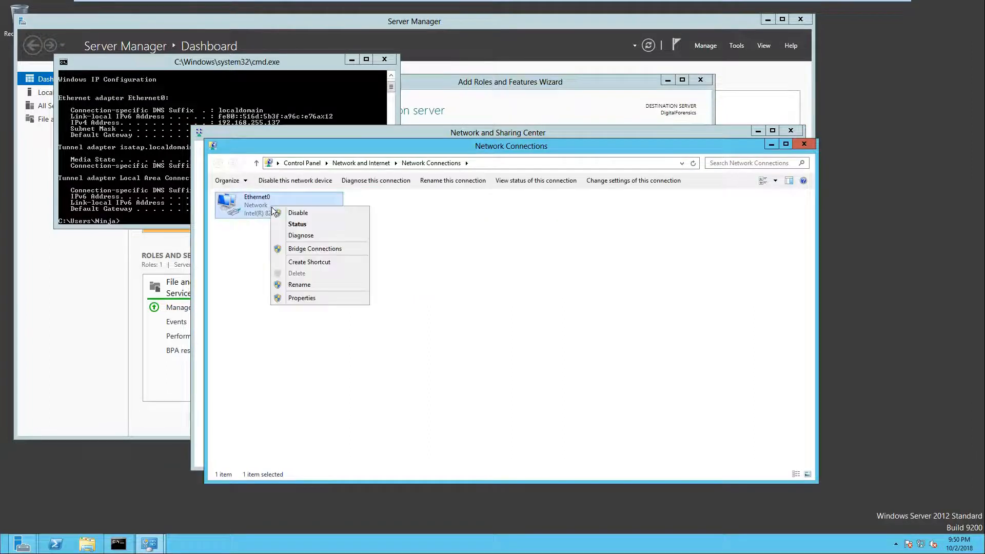
{"action": "left_click", "coordinate": [301, 297]}
{"action": "left_click", "coordinate": [335, 149]}
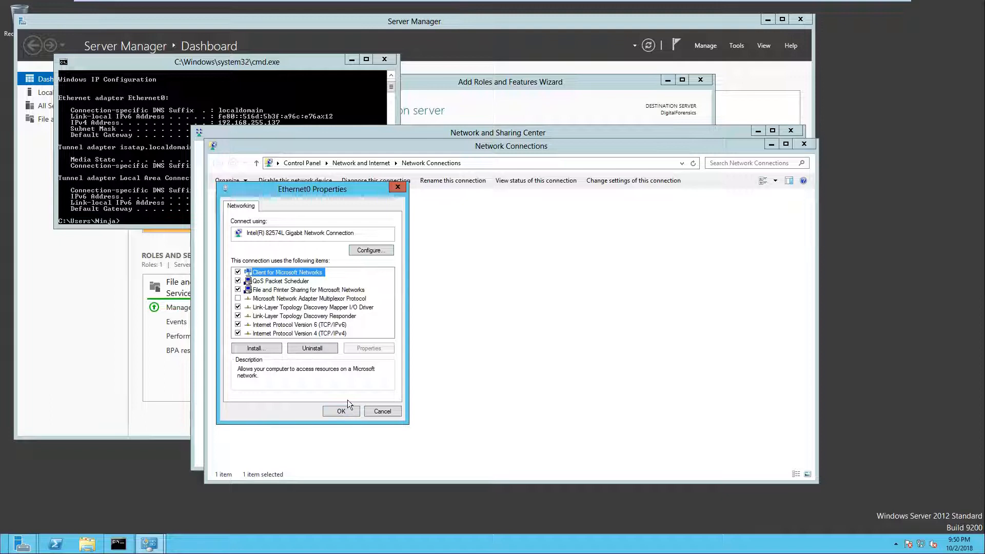
{"action": "left_click", "coordinate": [301, 333]}
{"action": "left_click", "coordinate": [363, 349]}
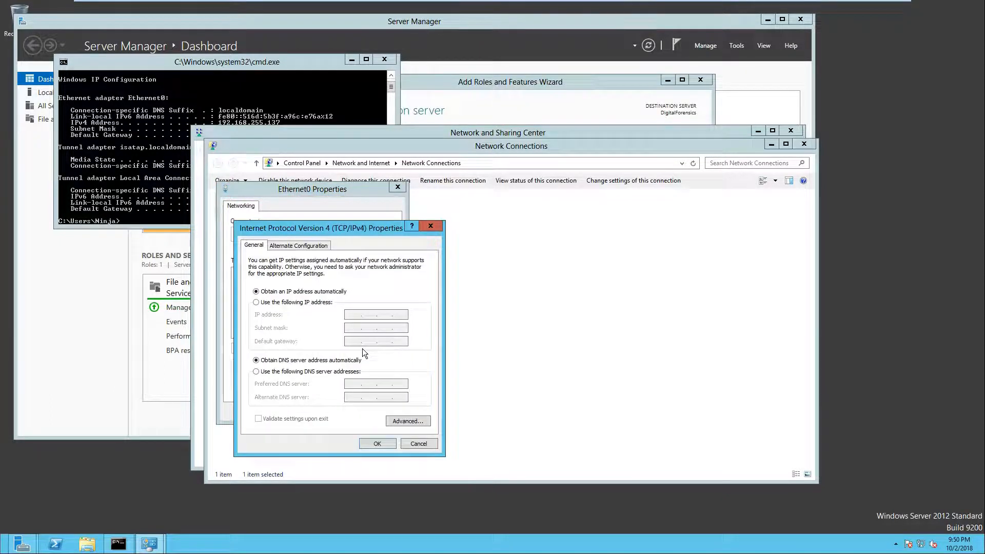
Step: Switch IPv4 to a static IP address 192.168.255.137 with subnet mask 255.255.255.0
{"action": "left_click_drag", "start_coordinate": [322, 227], "coordinate": [542, 234]}
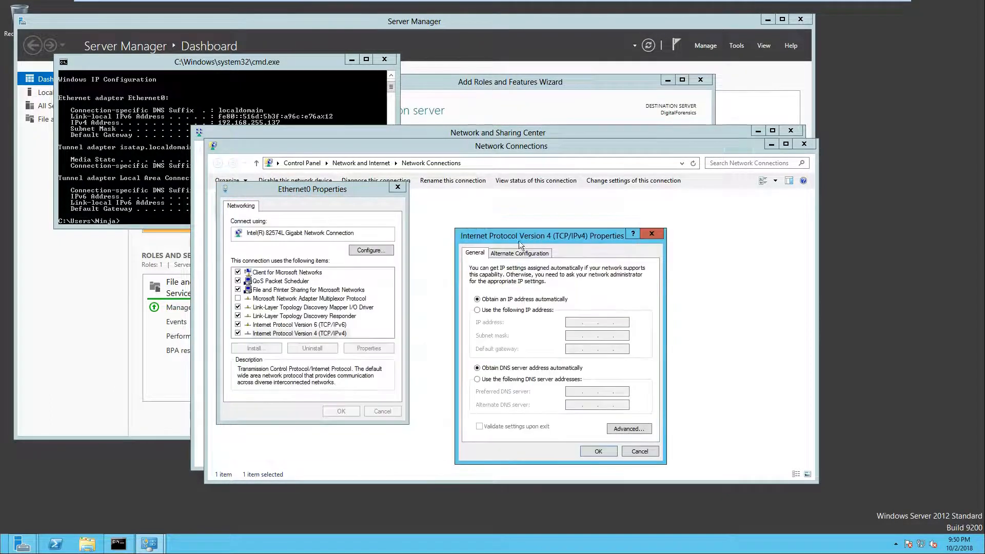
{"action": "left_click", "coordinate": [161, 182]}
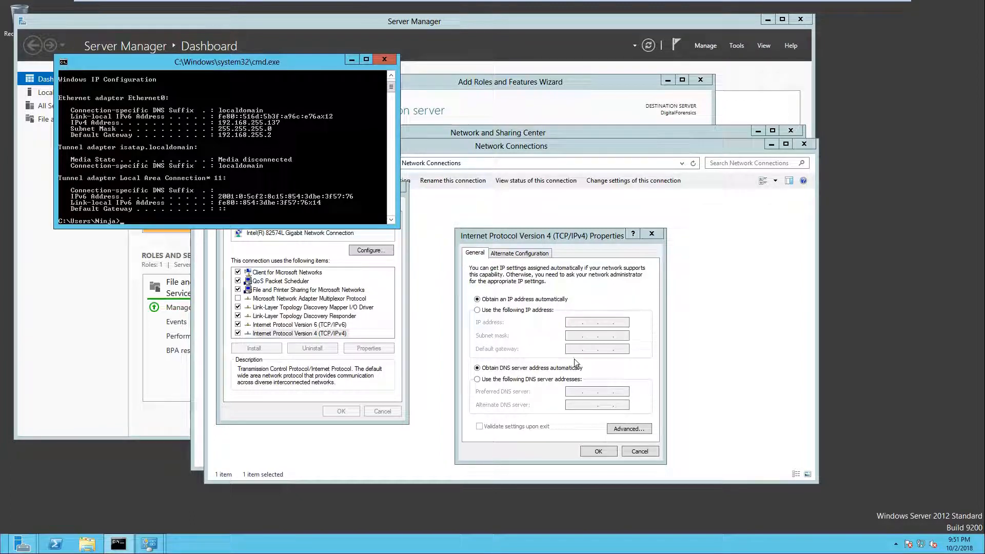
{"action": "left_click", "coordinate": [567, 319]}
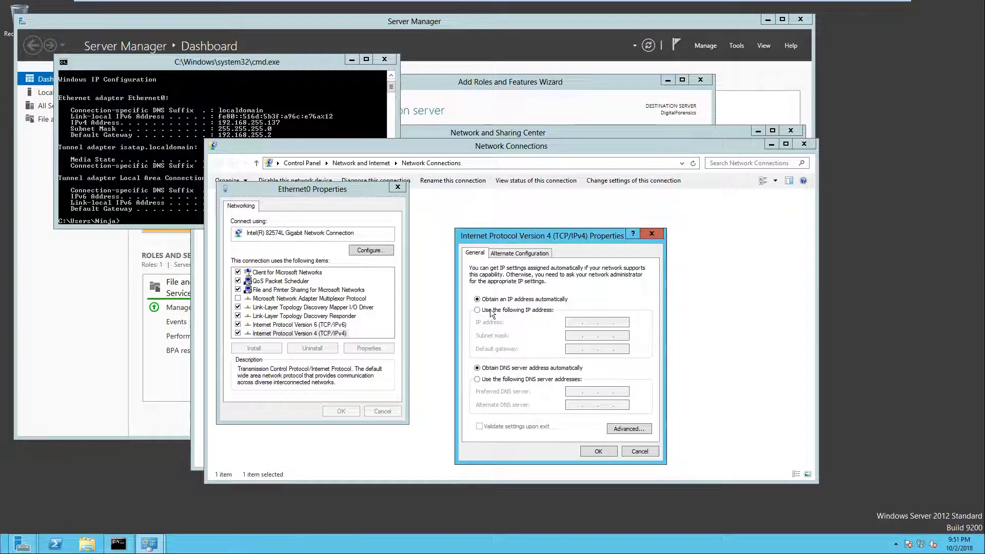
{"action": "left_click", "coordinate": [492, 310]}
{"action": "left_click", "coordinate": [571, 323]}
{"action": "type", "text": "192 . 168 . 255 . 137"}
{"action": "left_click", "coordinate": [577, 333]}
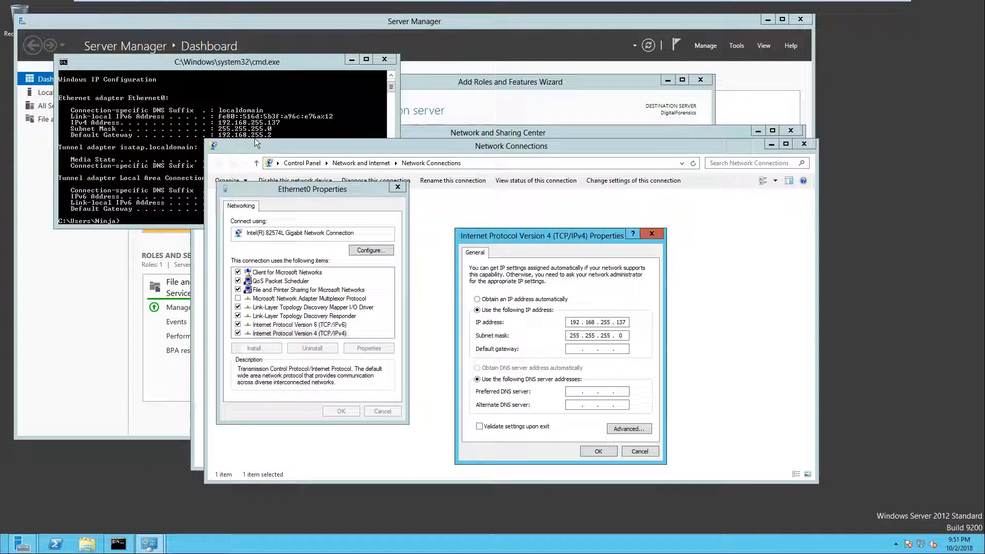
Step: Set the default gateway to 192.168.255.2
{"action": "left_click", "coordinate": [574, 349]}
{"action": "type", "text": "192 . 168 . 255 . 2"}
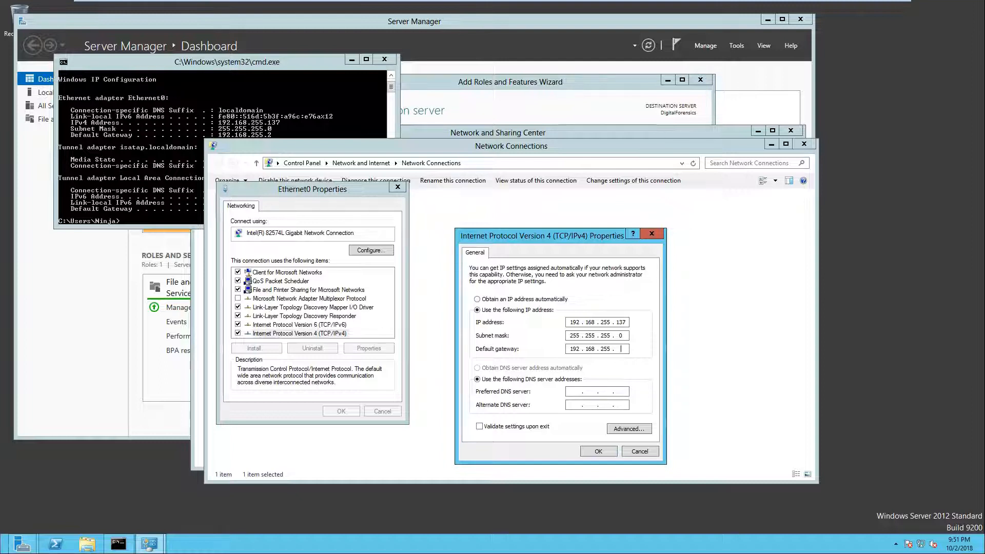
Step: Set the preferred DNS server to 127.0.0.1 and alternate DNS to 8.8.8.8, then apply and close the adapter properties
{"action": "left_click", "coordinate": [570, 392]}
{"action": "type", "text": "127 . 0 "}
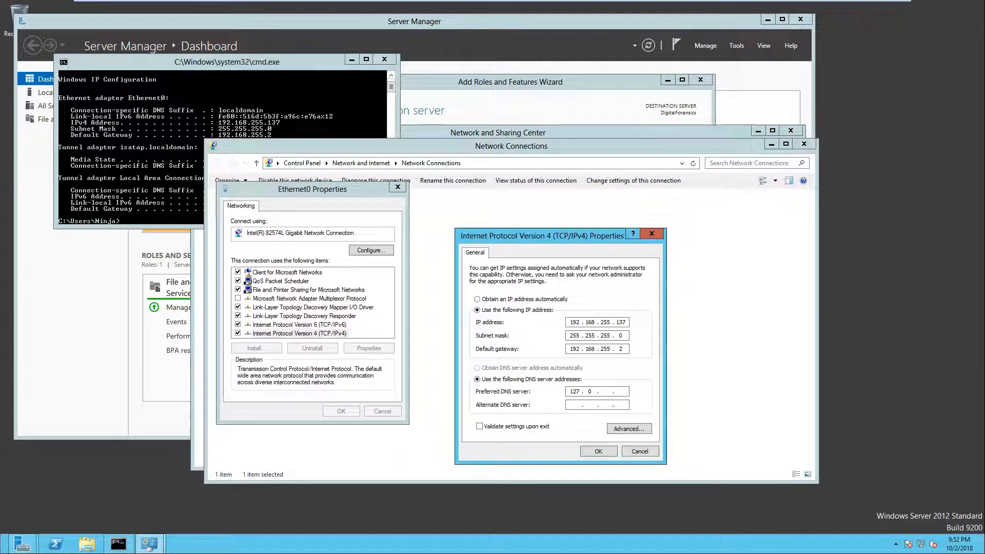
{"action": "type", "text": ". "}
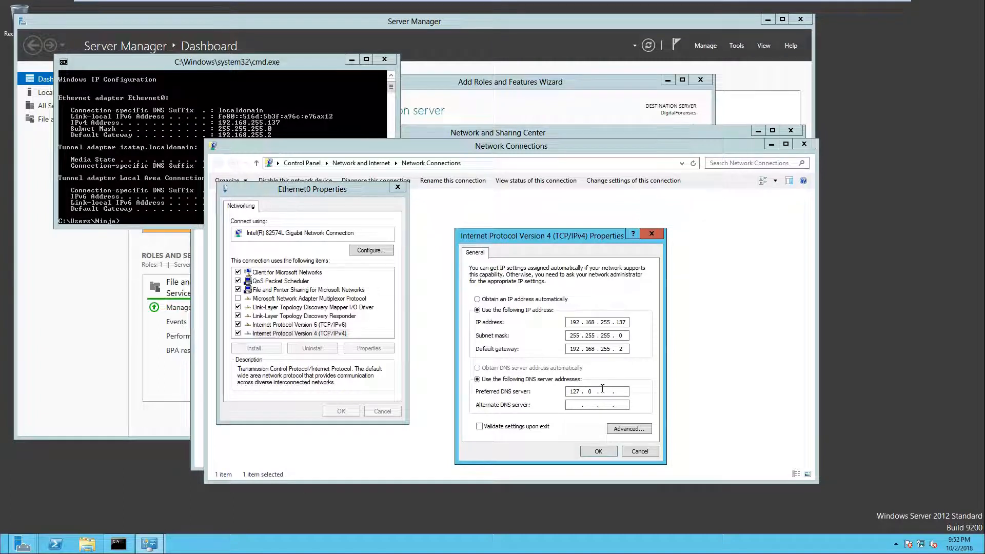
{"action": "type", "text": "0 . 1"}
{"action": "left_click", "coordinate": [574, 405]}
{"action": "type", "text": "8 . 8 . 8 . 8"}
{"action": "left_click", "coordinate": [597, 451]}
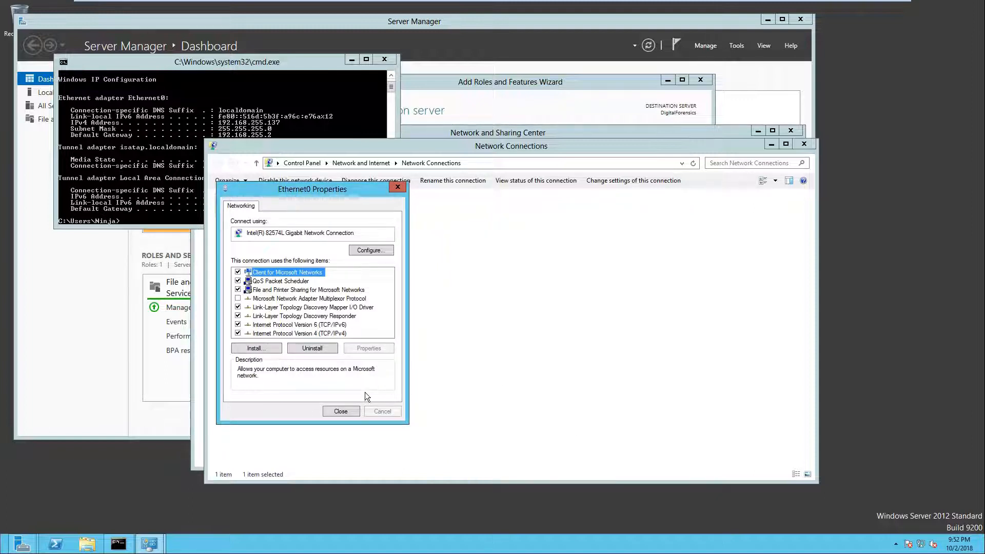
{"action": "left_click", "coordinate": [344, 413]}
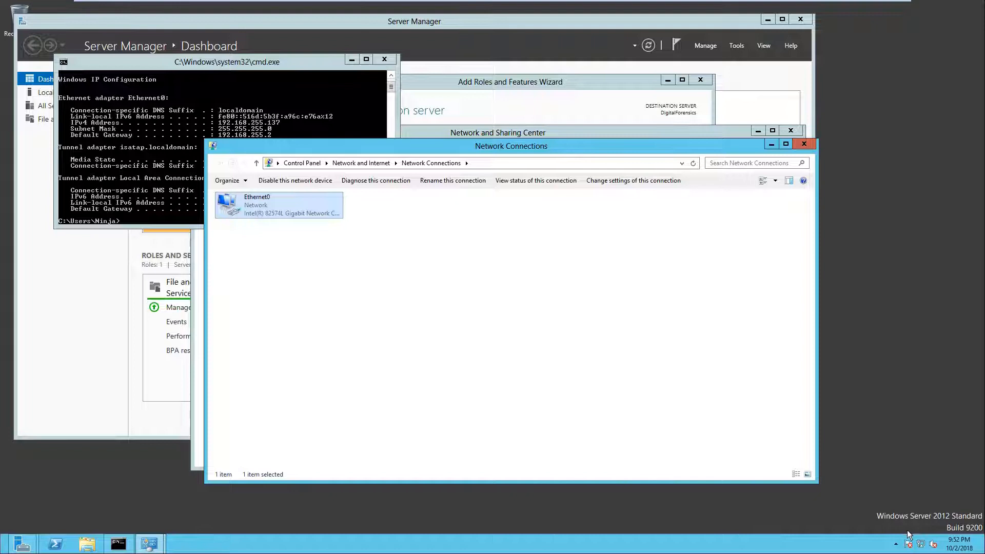
Step: Test connectivity by pinging google.com and 4.2.2.2 from the command prompt
{"action": "left_click", "coordinate": [804, 143]}
{"action": "scroll", "coordinate": [217, 192], "scroll_direction": "down", "scroll_amount": 2}
{"action": "type", "text": "ping google.com"}
{"action": "key", "text": "Return"}
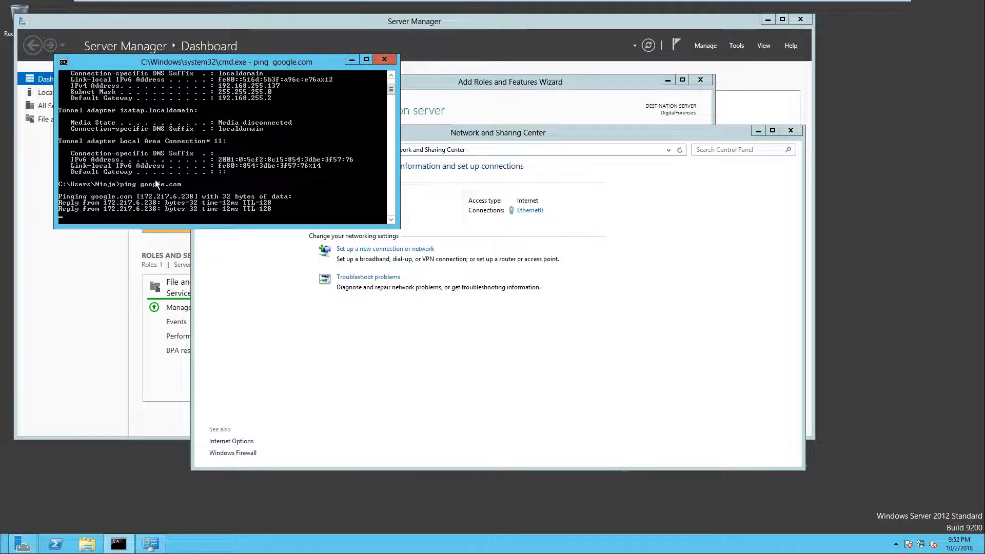
{"action": "key", "text": "Return"}
{"action": "key", "text": "Return"}
{"action": "type", "text": "ping 4.2.2.2"}
{"action": "key", "text": "Return"}
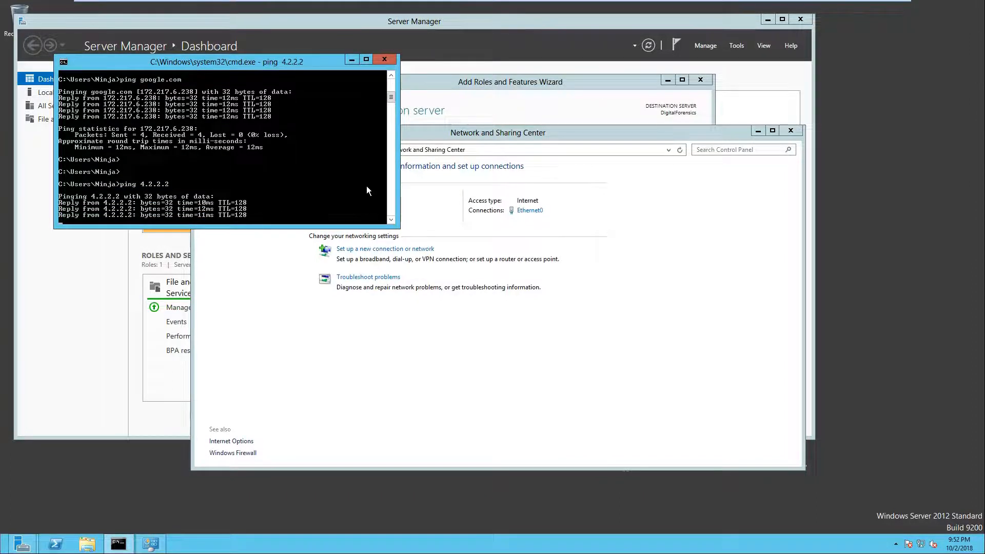
Step: Close the command prompt and network windows and advance the wizard to server role selection
{"action": "left_click", "coordinate": [384, 59]}
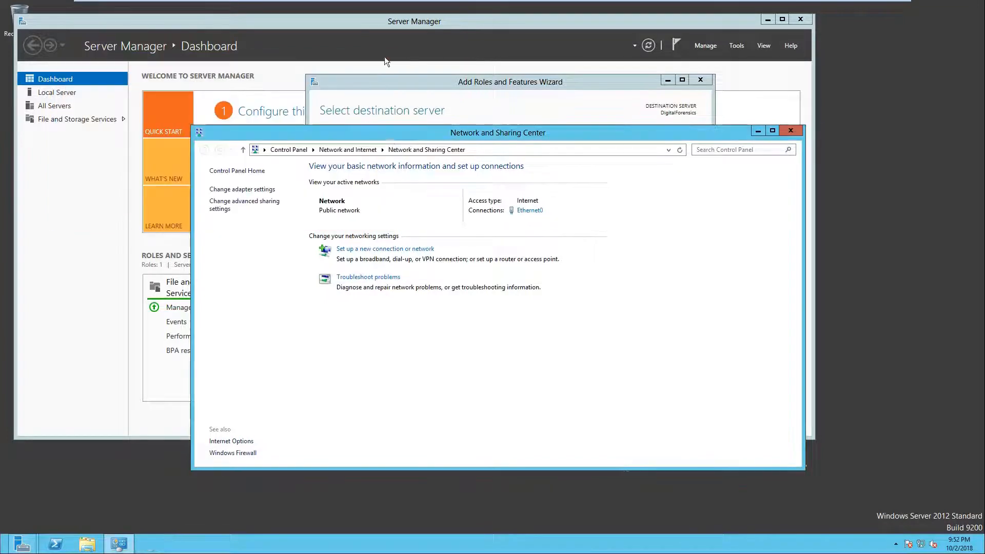
{"action": "left_click", "coordinate": [790, 132]}
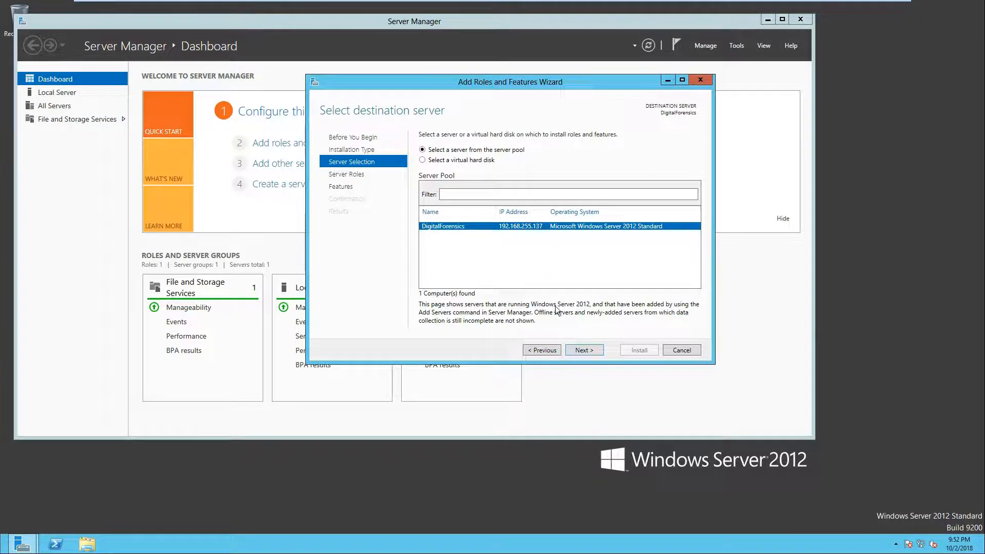
{"action": "left_click", "coordinate": [588, 353]}
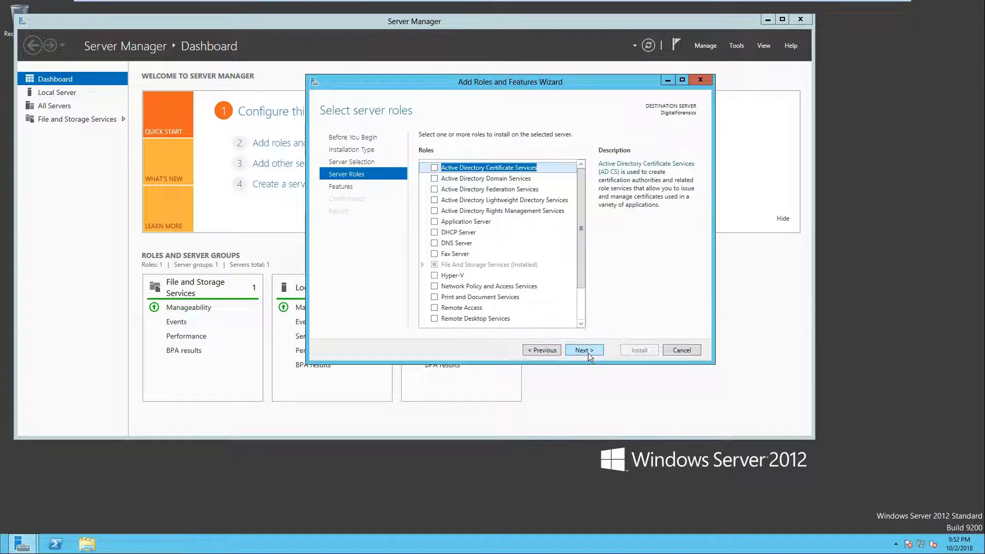
Step: Select the Active Directory Domain Services role and add its required features with management tools
{"action": "left_click", "coordinate": [435, 178]}
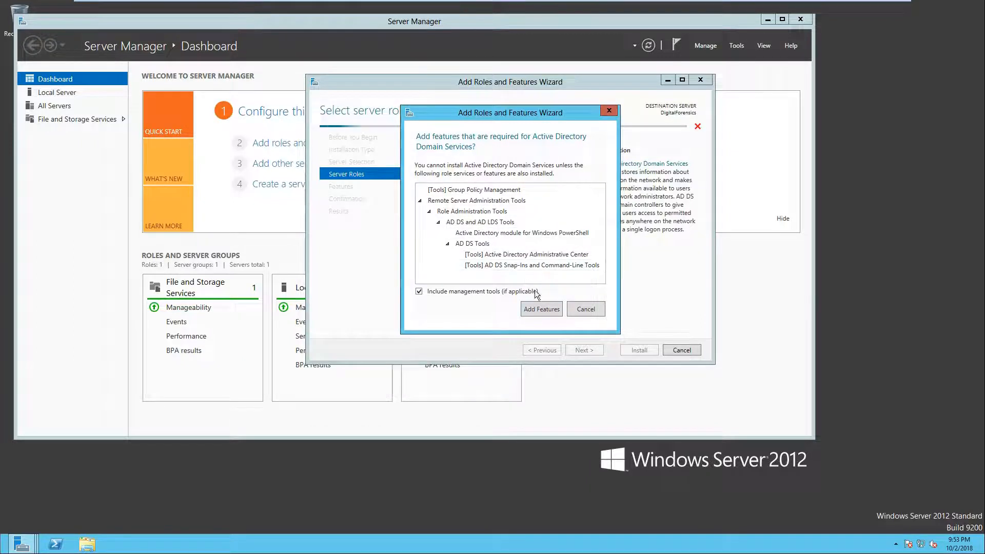
{"action": "left_click", "coordinate": [538, 310]}
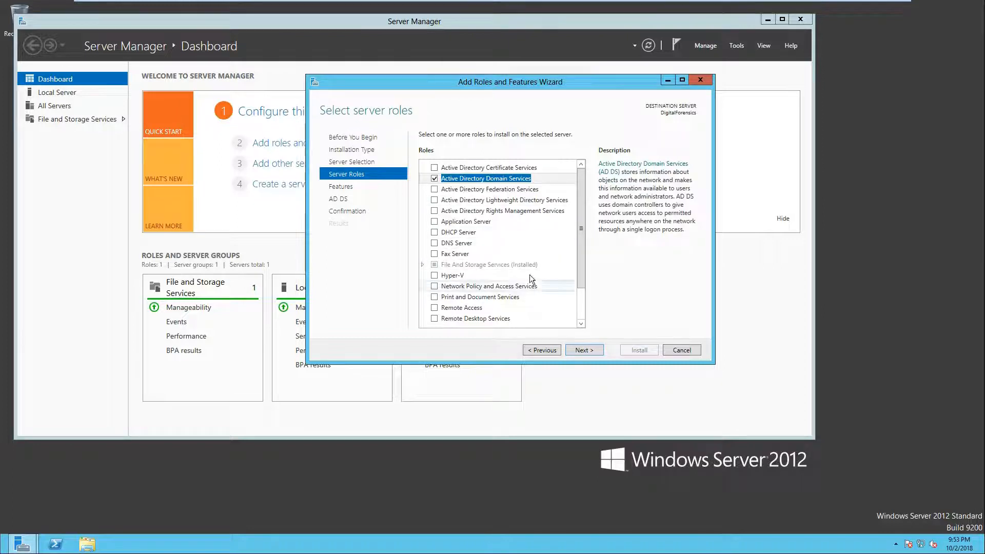
Step: Advance the Add Roles and Features wizard past the features and AD DS pages to the confirmation page
{"action": "left_click_drag", "start_coordinate": [577, 254], "coordinate": [565, 236]}
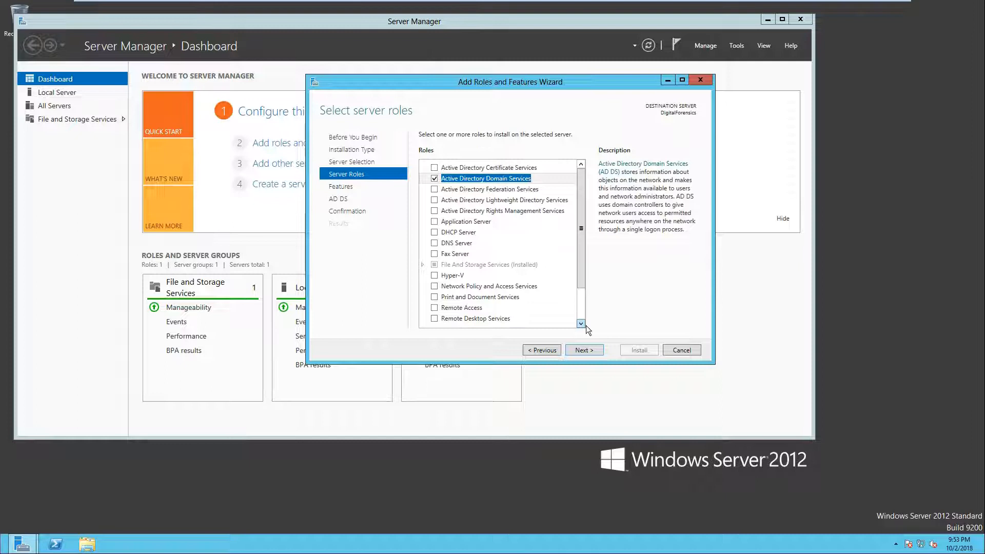
{"action": "left_click", "coordinate": [587, 347]}
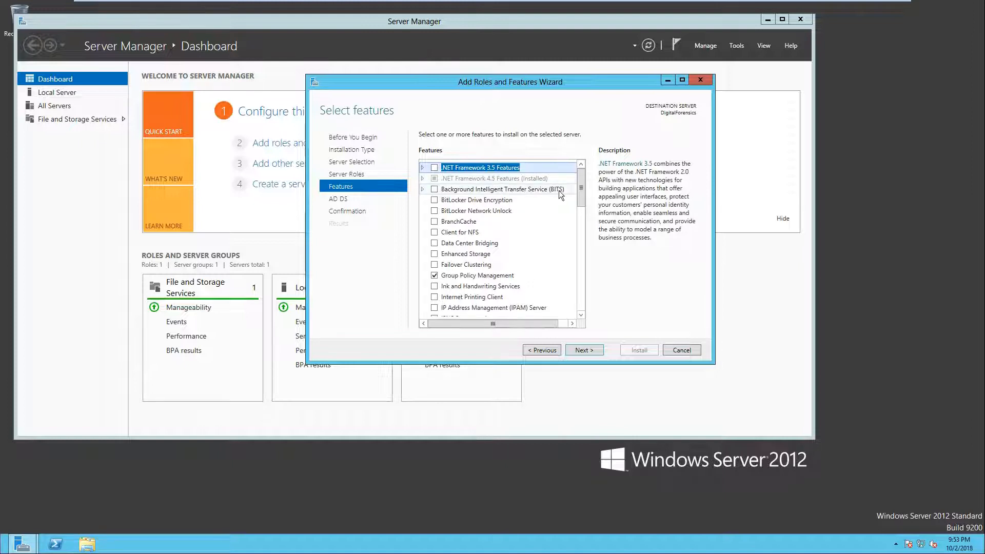
{"action": "left_click_drag", "start_coordinate": [581, 183], "coordinate": [586, 199]}
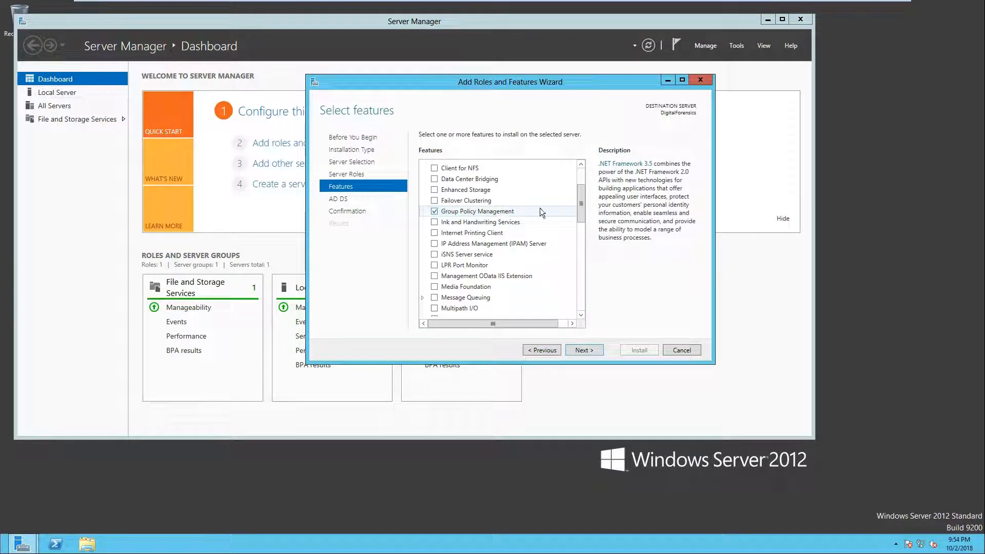
{"action": "left_click_drag", "start_coordinate": [580, 195], "coordinate": [588, 265]}
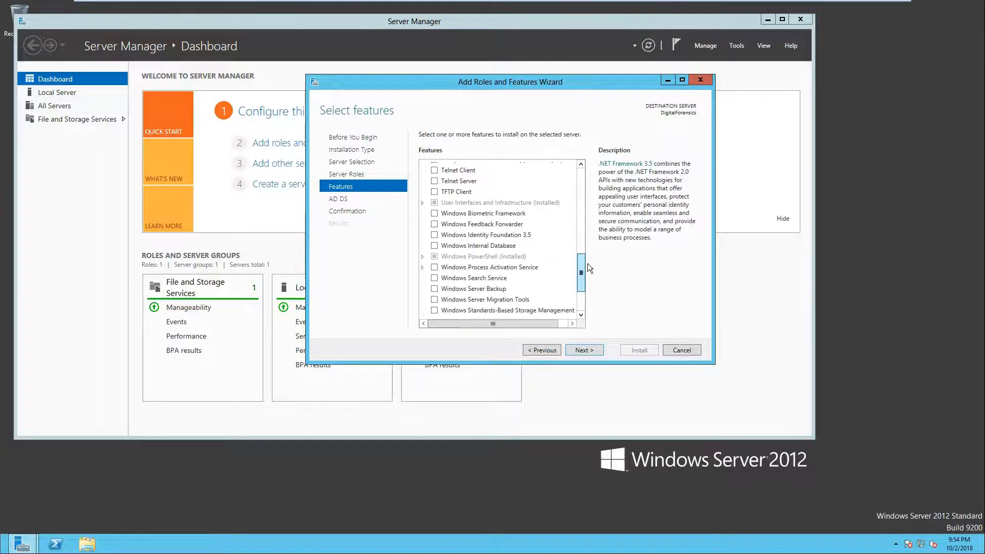
{"action": "left_click_drag", "start_coordinate": [588, 264], "coordinate": [582, 289]}
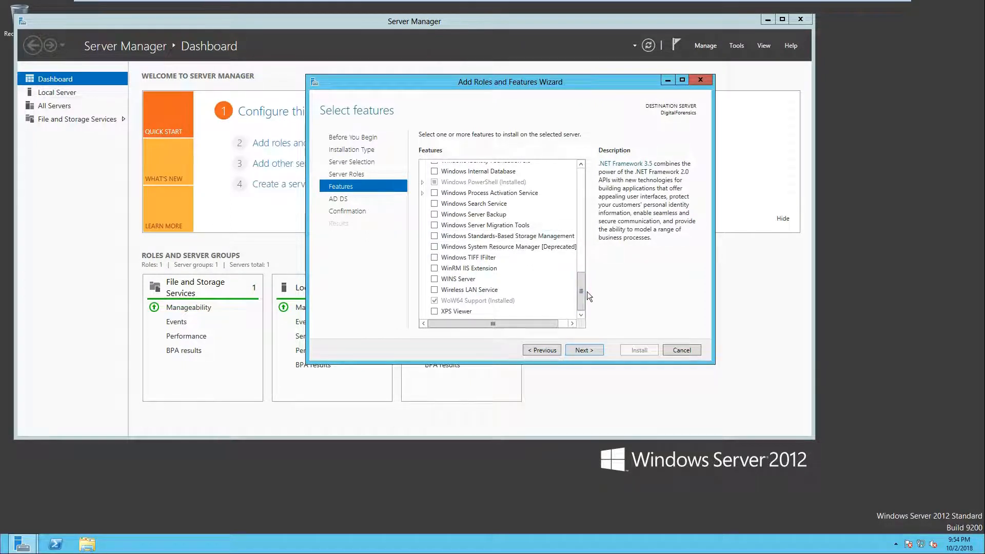
{"action": "left_click_drag", "start_coordinate": [584, 294], "coordinate": [581, 189]}
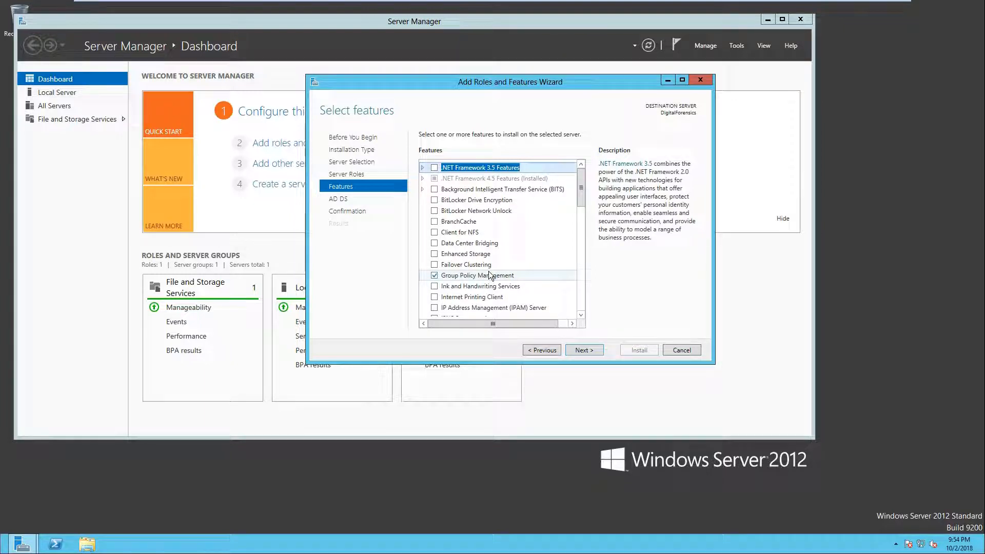
{"action": "left_click", "coordinate": [592, 350]}
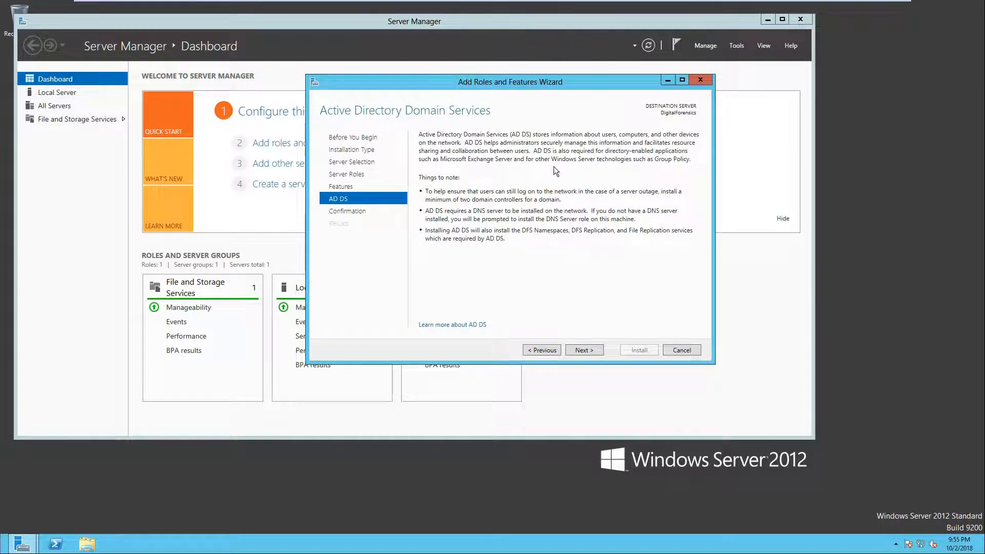
{"action": "left_click", "coordinate": [580, 351]}
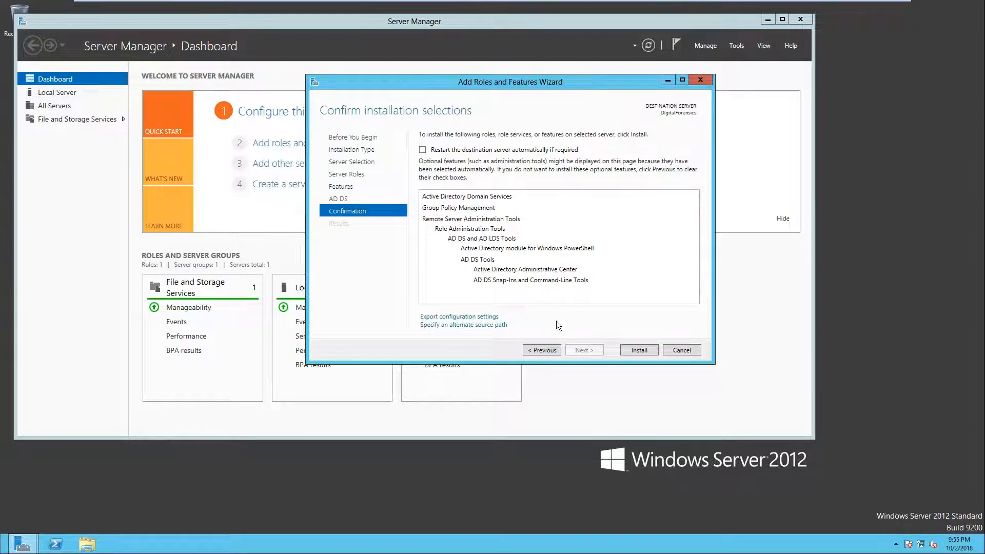
Step: Install the selected Active Directory Domain Services role and features, then close the wizard
{"action": "left_click", "coordinate": [639, 352]}
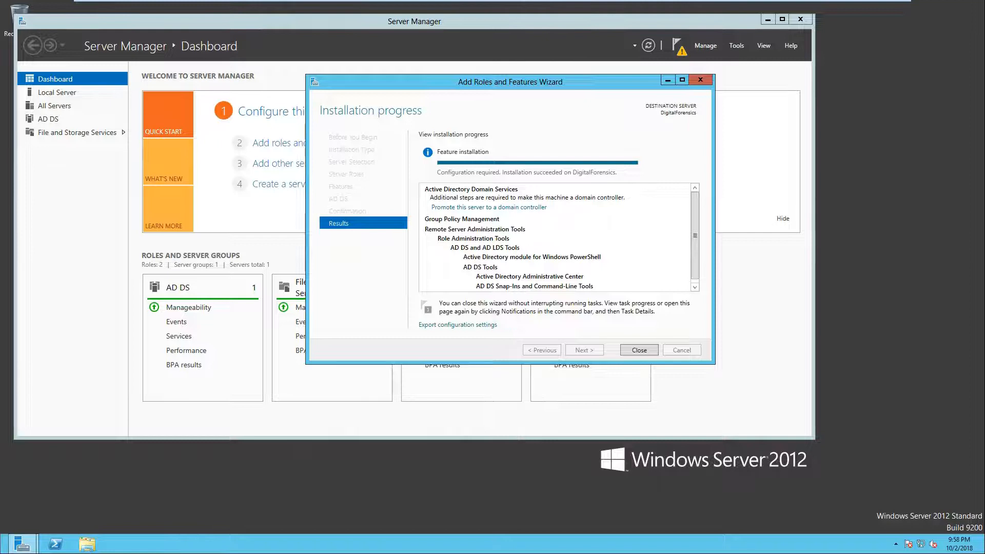
{"action": "left_click", "coordinate": [637, 351]}
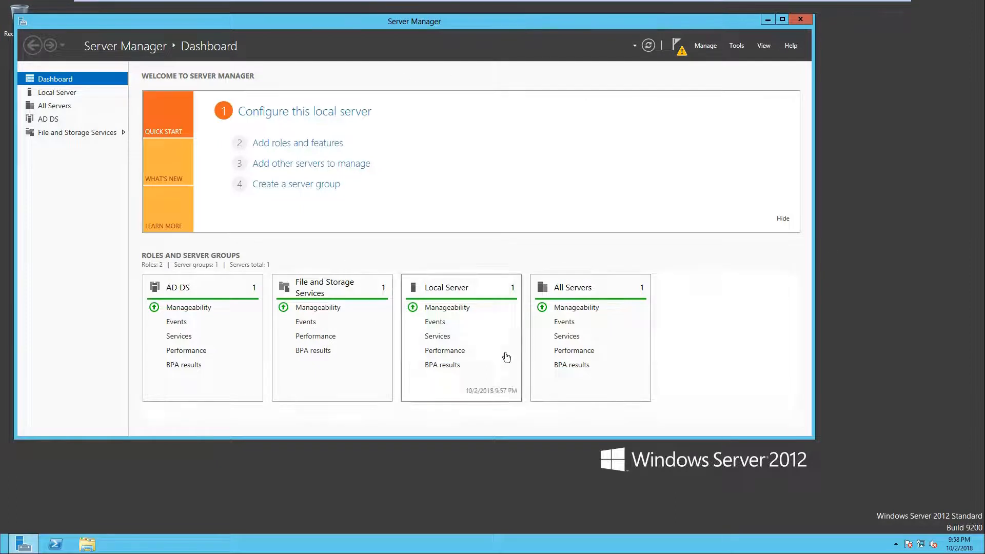
Step: Start promoting this server to a domain controller from the post-deployment notification
{"action": "left_click", "coordinate": [681, 49]}
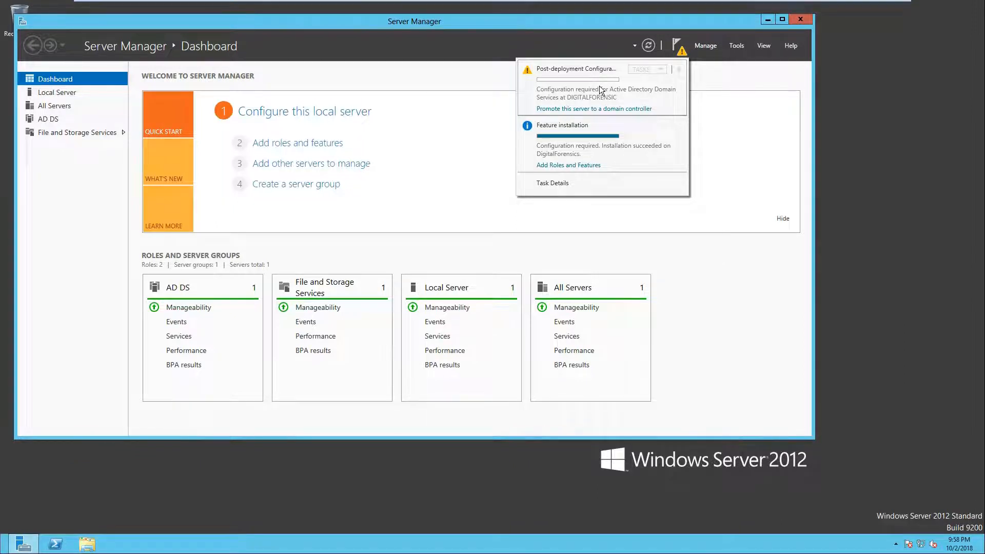
{"action": "left_click", "coordinate": [589, 109]}
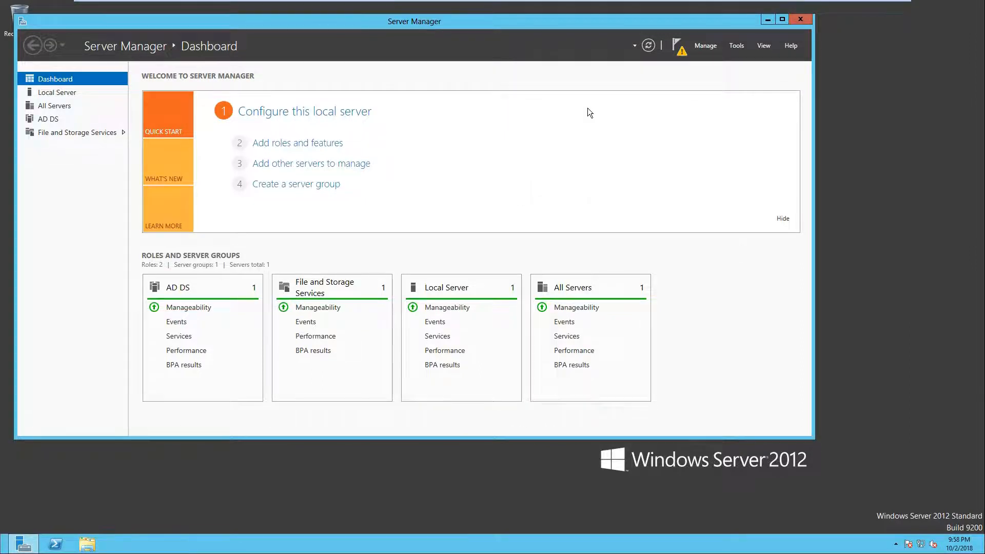
{"action": "left_click_drag", "start_coordinate": [387, 98], "coordinate": [448, 97]}
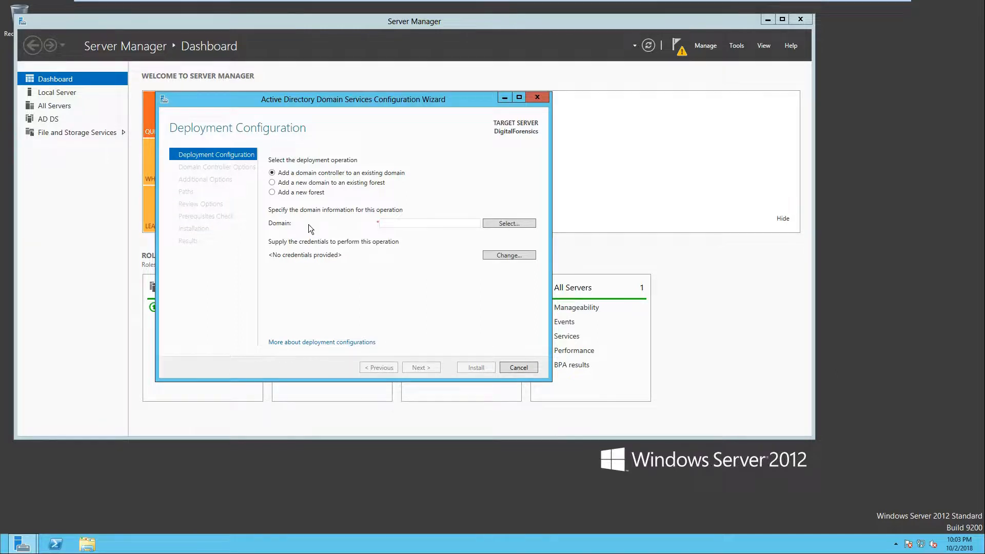
Step: Choose to add a new forest with root domain name csf432.org and continue
{"action": "left_click", "coordinate": [272, 193]}
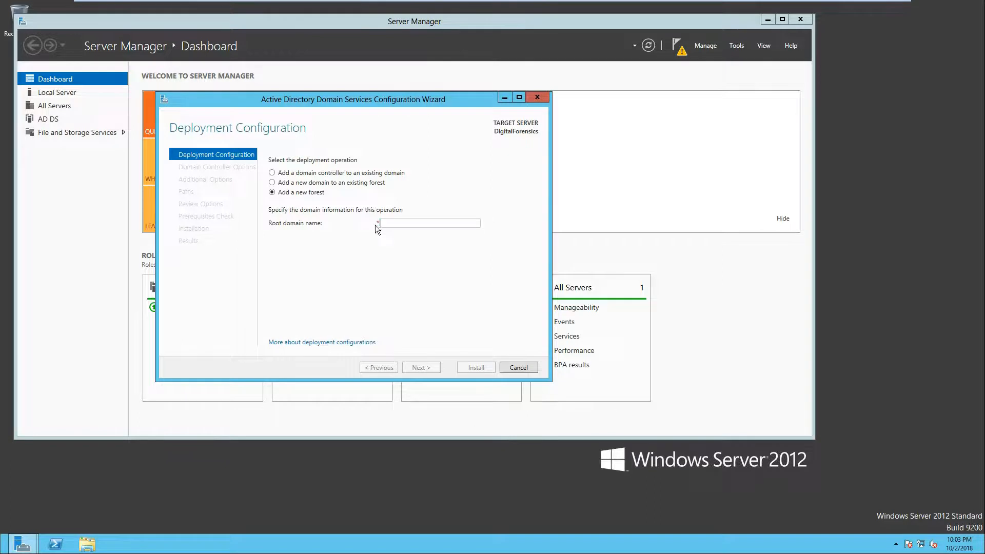
{"action": "left_click", "coordinate": [467, 220]}
{"action": "type", "text": "csf432.o"}
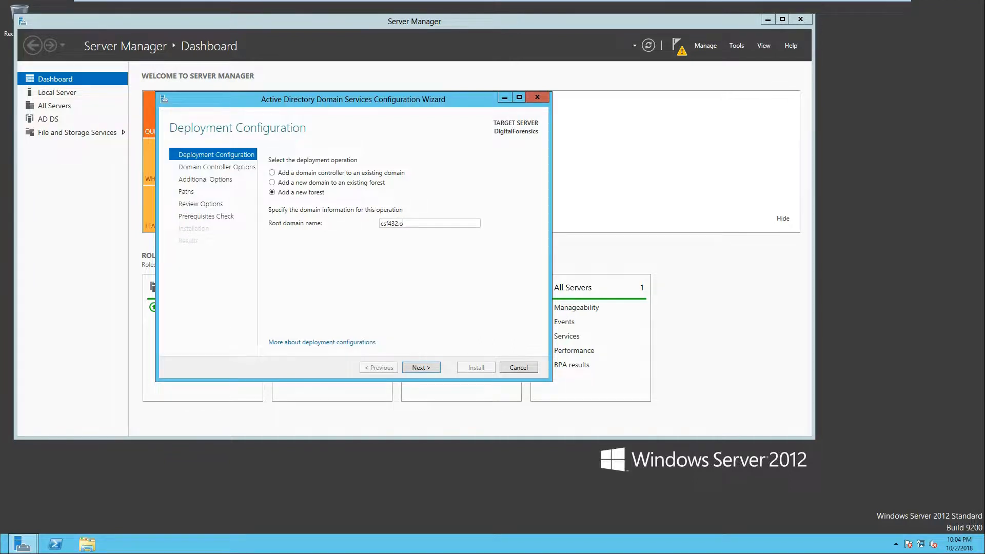
{"action": "key", "text": "BackSpace"}
{"action": "key", "text": "BackSpace"}
{"action": "type", "text": ".edu"}
{"action": "key", "text": "BackSpace"}
{"action": "key", "text": "BackSpace"}
{"action": "key", "text": "BackSpace"}
{"action": "type", "text": "org"}
{"action": "left_click", "coordinate": [423, 366]}
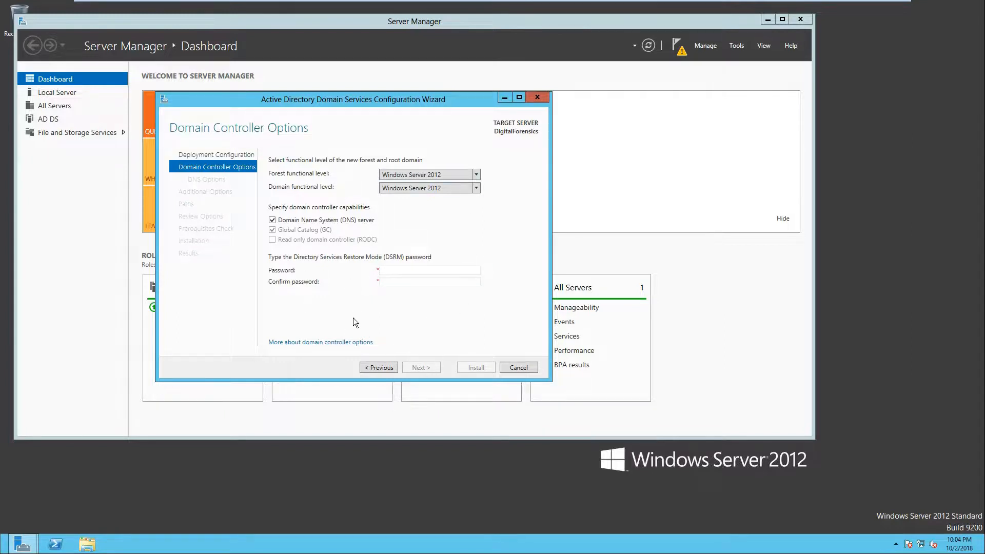
Step: Enter and confirm the Directory Services Restore Mode password, then continue
{"action": "left_click", "coordinate": [419, 271]}
{"action": "type", "text": "•••••••"}
{"action": "key", "text": "Tab"}
{"action": "type", "text": "•••••••"}
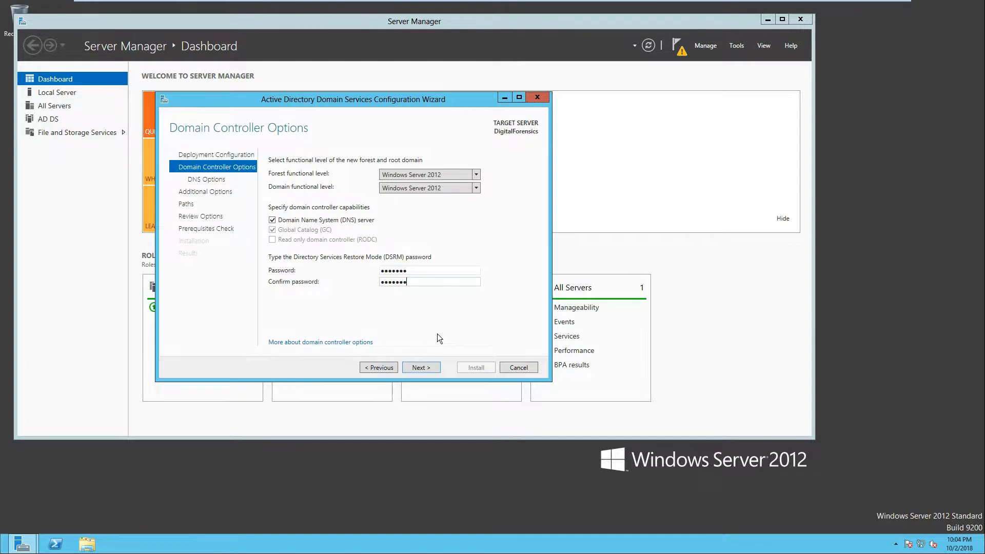
{"action": "left_click", "coordinate": [421, 368]}
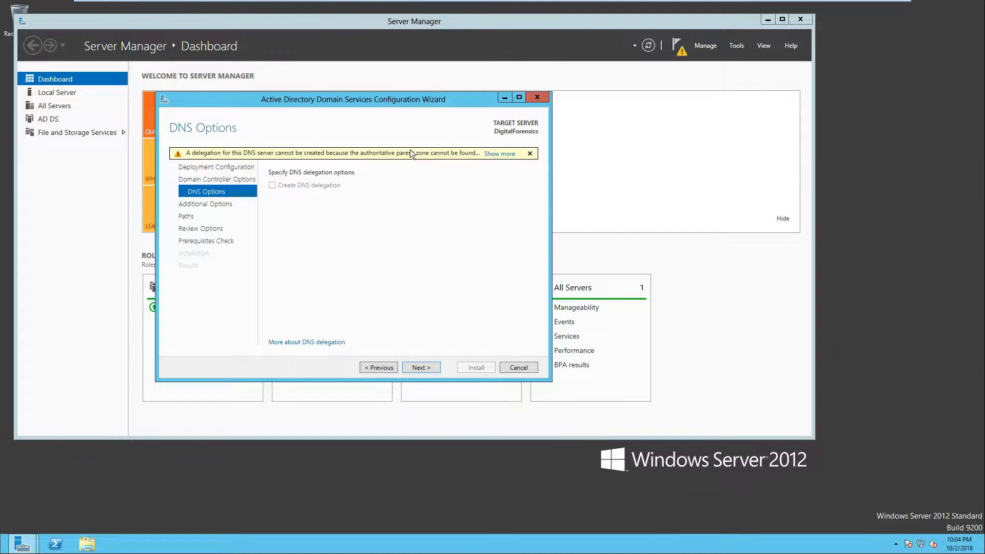
Step: Accept the default DNS, NetBIOS name and folder path options to reach the review page
{"action": "left_click", "coordinate": [414, 366]}
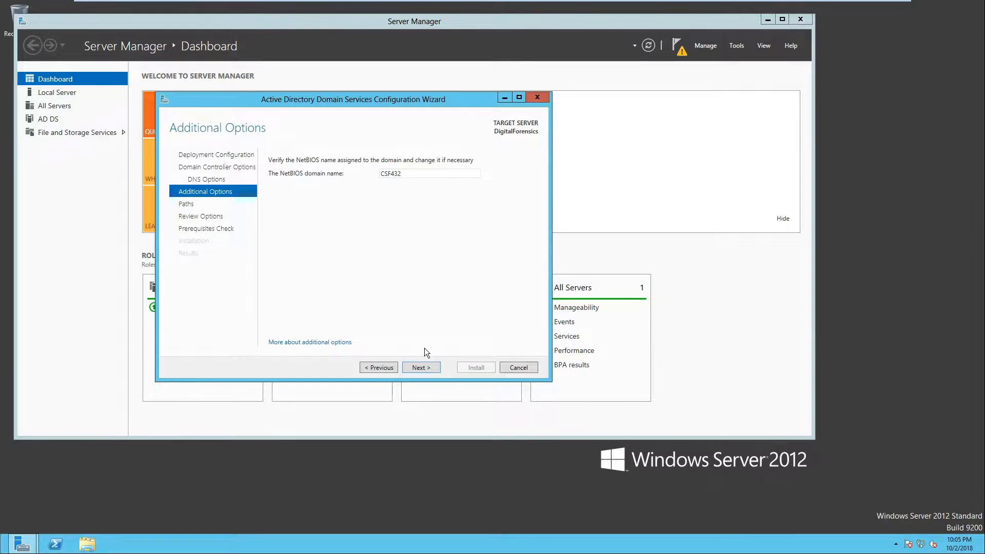
{"action": "left_click", "coordinate": [421, 367]}
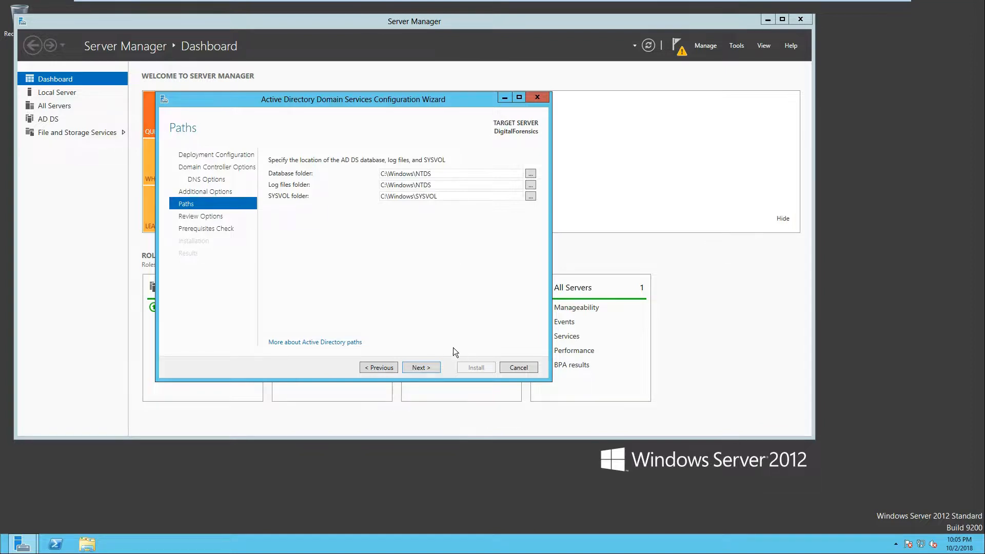
{"action": "left_click", "coordinate": [420, 368]}
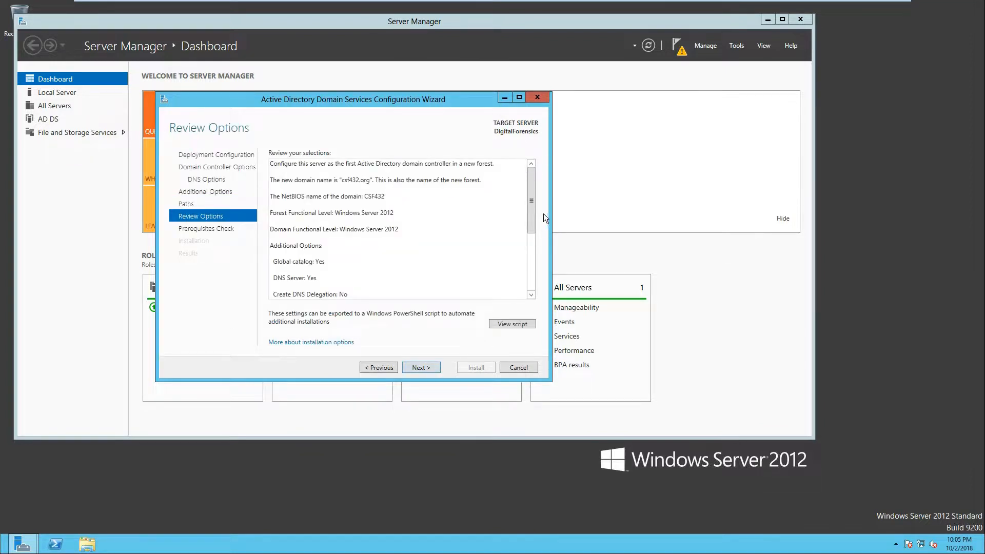
Step: Open the generated PowerShell deployment script and read through its parameters, then close it
{"action": "left_click", "coordinate": [512, 324]}
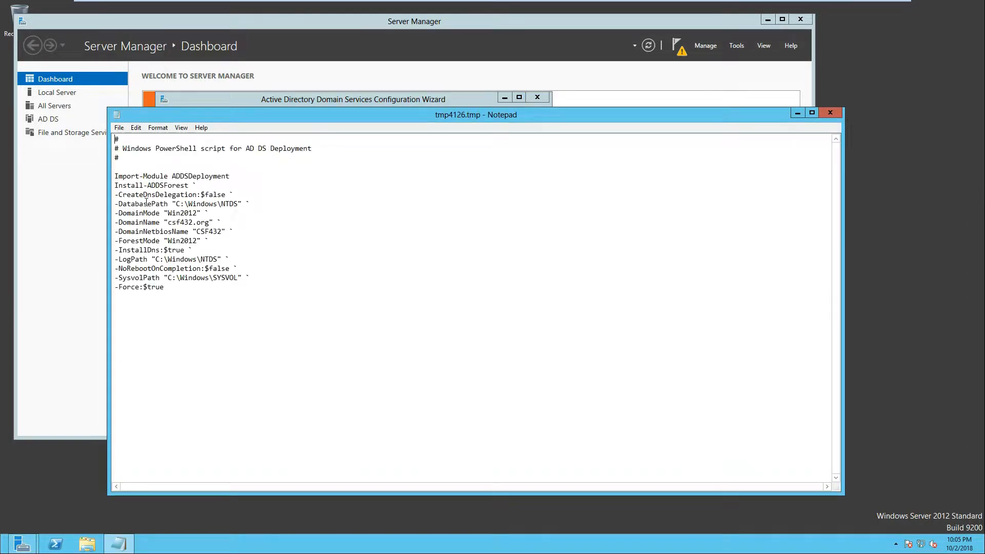
{"action": "left_click_drag", "start_coordinate": [116, 186], "coordinate": [189, 186]}
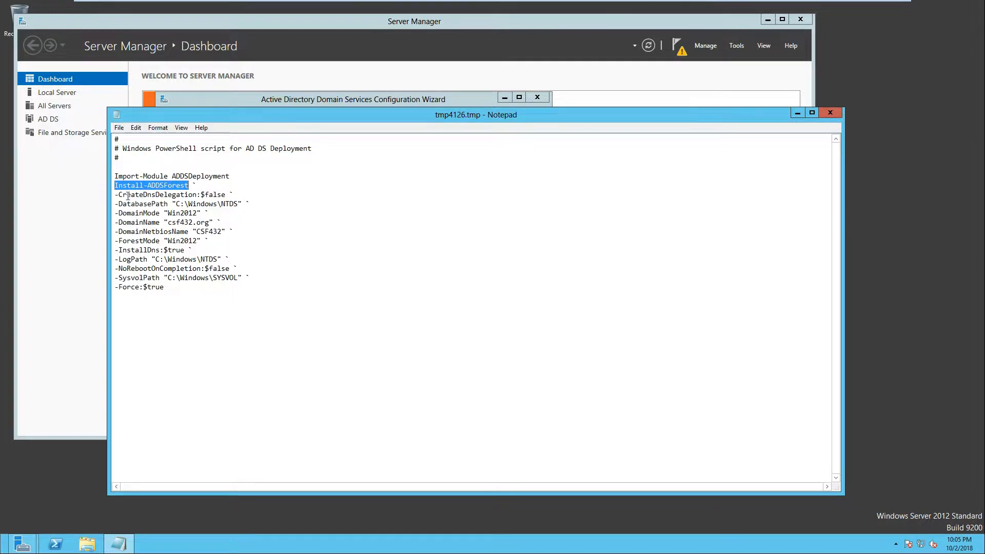
{"action": "left_click_drag", "start_coordinate": [118, 195], "coordinate": [231, 195]}
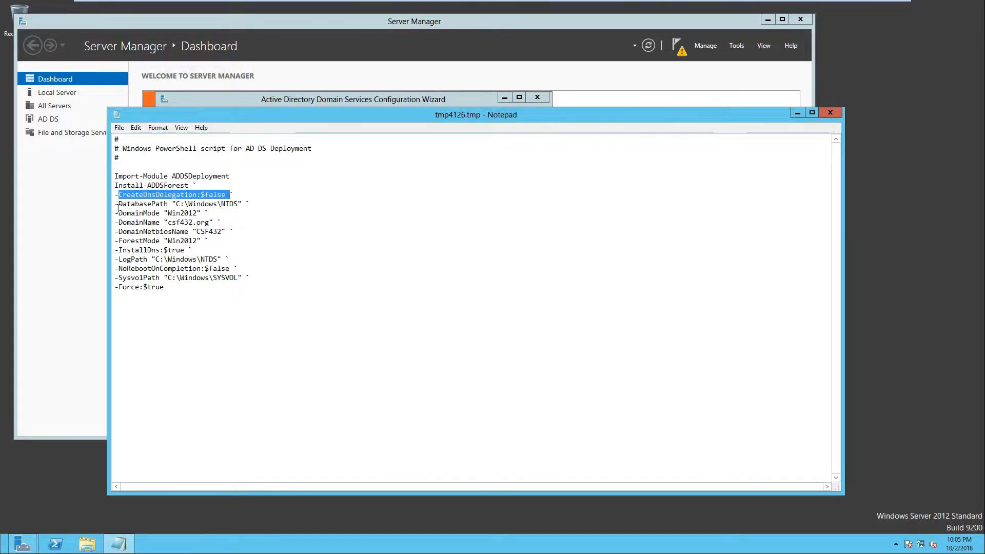
{"action": "left_click_drag", "start_coordinate": [118, 204], "coordinate": [114, 226]}
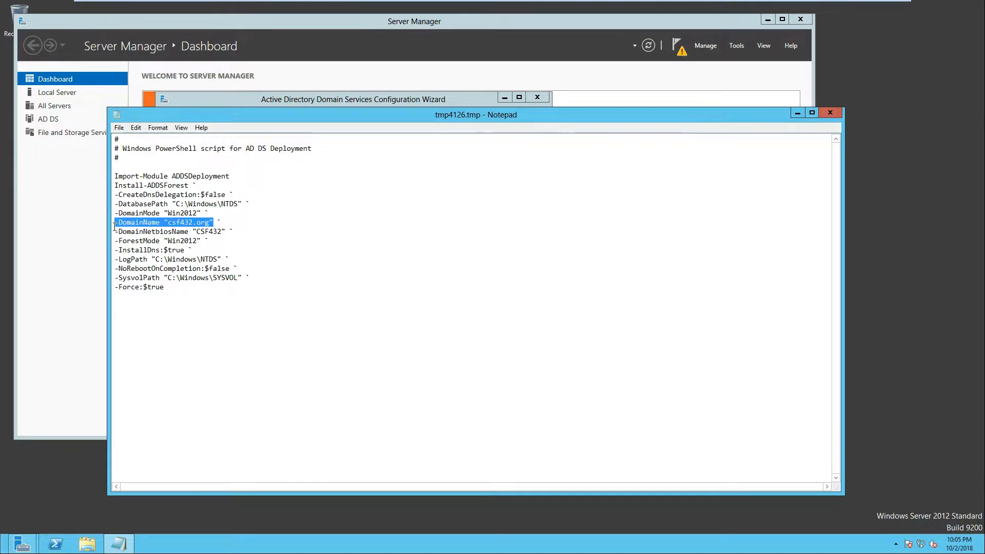
{"action": "left_click_drag", "start_coordinate": [205, 241], "coordinate": [101, 238]}
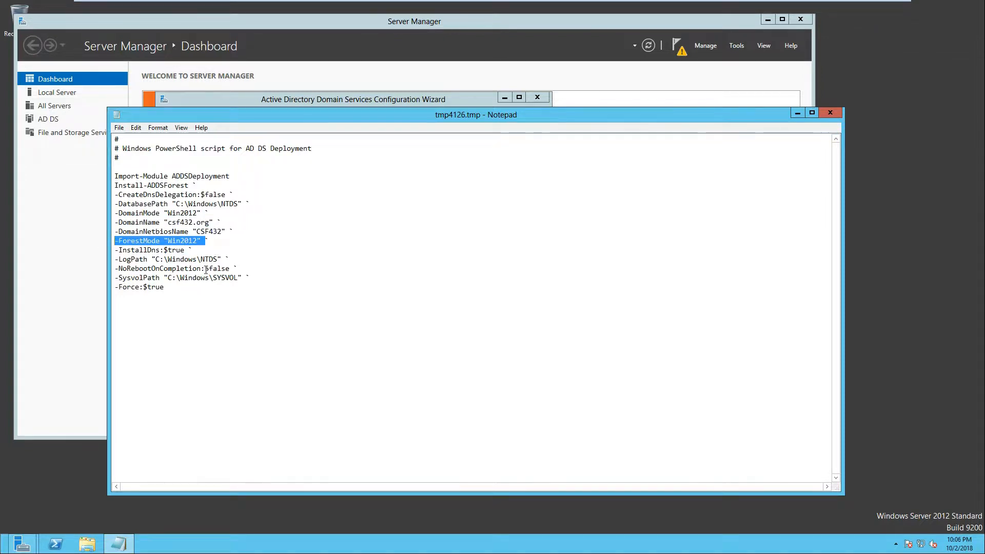
{"action": "left_click_drag", "start_coordinate": [247, 277], "coordinate": [117, 262]}
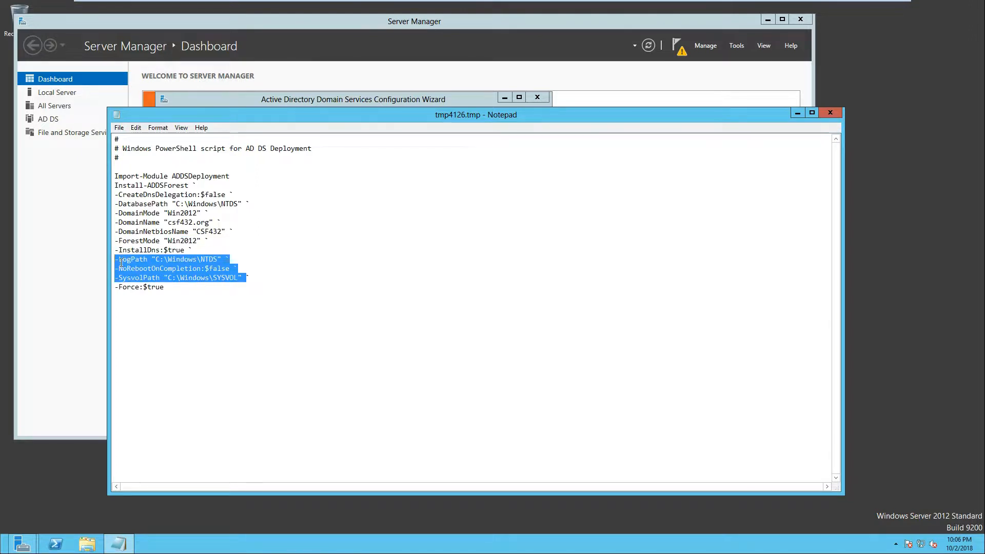
{"action": "left_click_drag", "start_coordinate": [164, 287], "coordinate": [125, 288]}
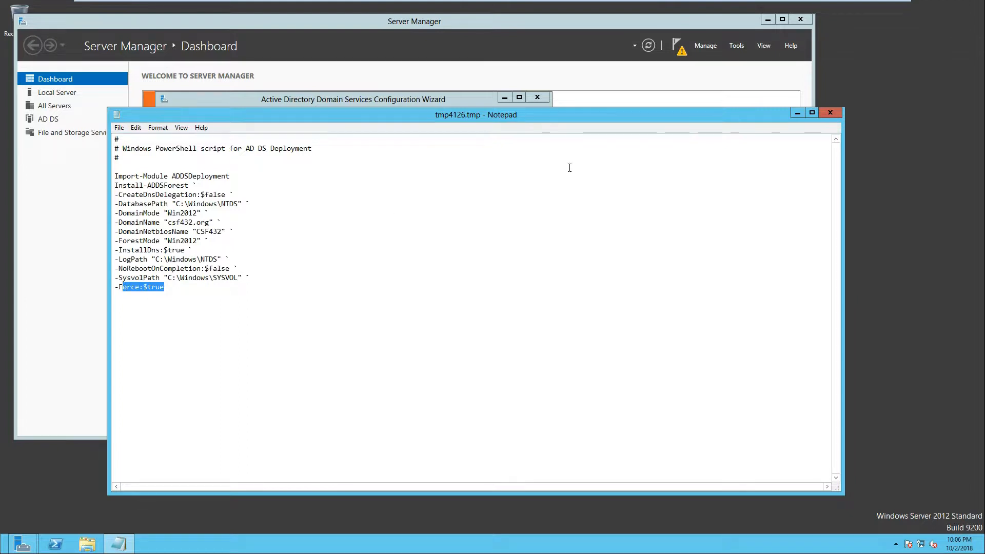
{"action": "left_click", "coordinate": [830, 112]}
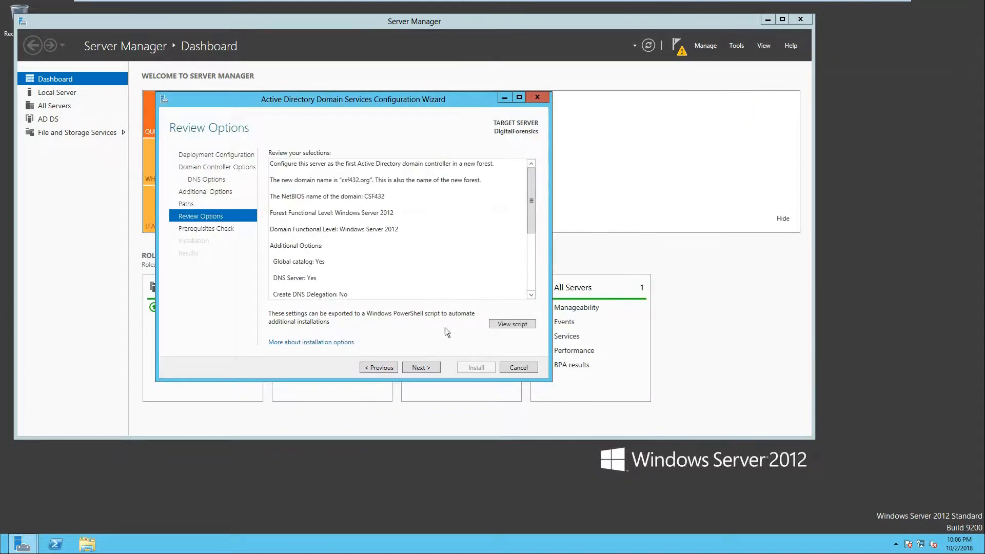
Step: Run the prerequisites check, examine its results, and cancel the configuration wizard
{"action": "left_click_drag", "start_coordinate": [532, 208], "coordinate": [523, 266]}
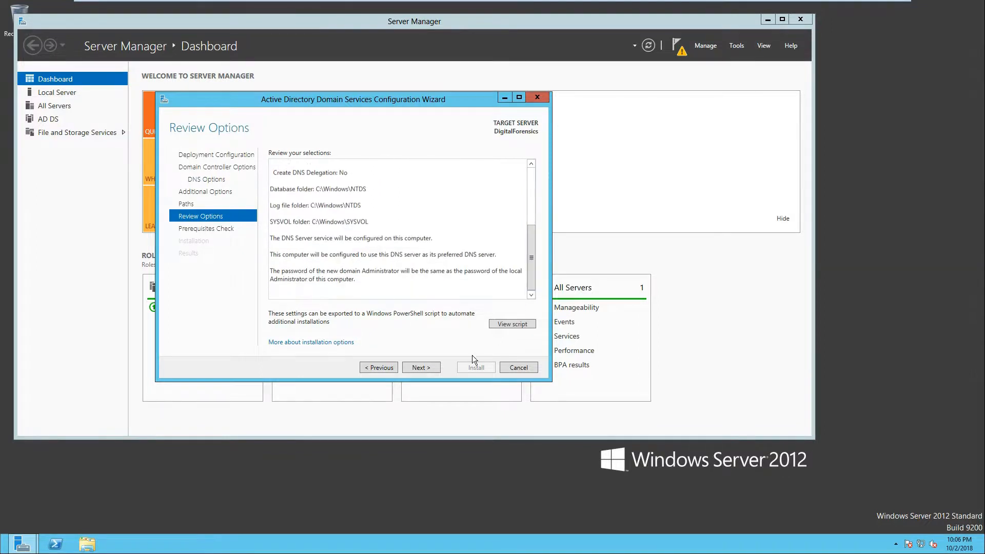
{"action": "left_click", "coordinate": [424, 369]}
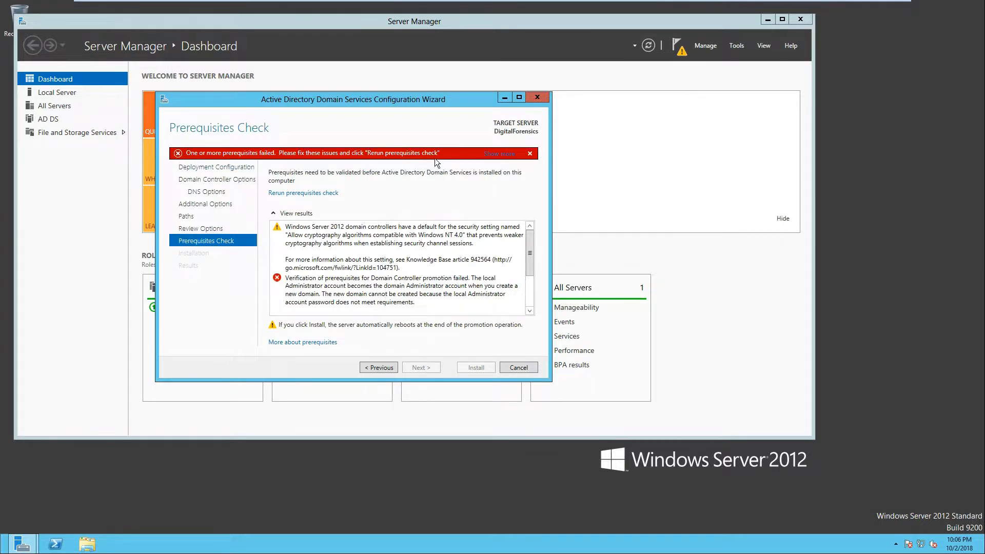
{"action": "mouse_move", "coordinate": [533, 239]}
{"action": "left_mouse_down"}
{"action": "mouse_move", "coordinate": [531, 279]}
{"action": "mouse_move", "coordinate": [531, 240]}
{"action": "left_mouse_up"}
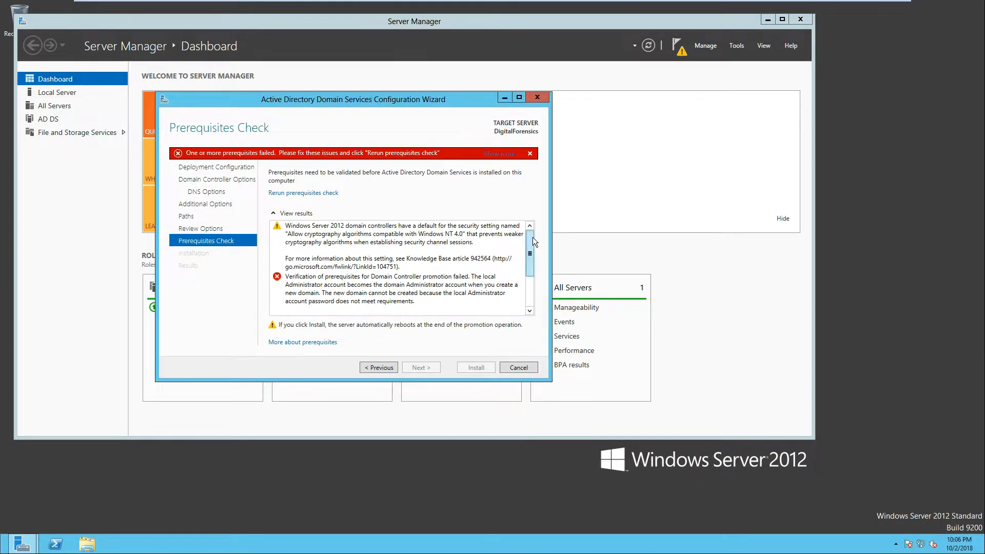
{"action": "mouse_move", "coordinate": [533, 238]}
{"action": "left_mouse_down"}
{"action": "mouse_move", "coordinate": [530, 284]}
{"action": "mouse_move", "coordinate": [530, 237]}
{"action": "left_mouse_up"}
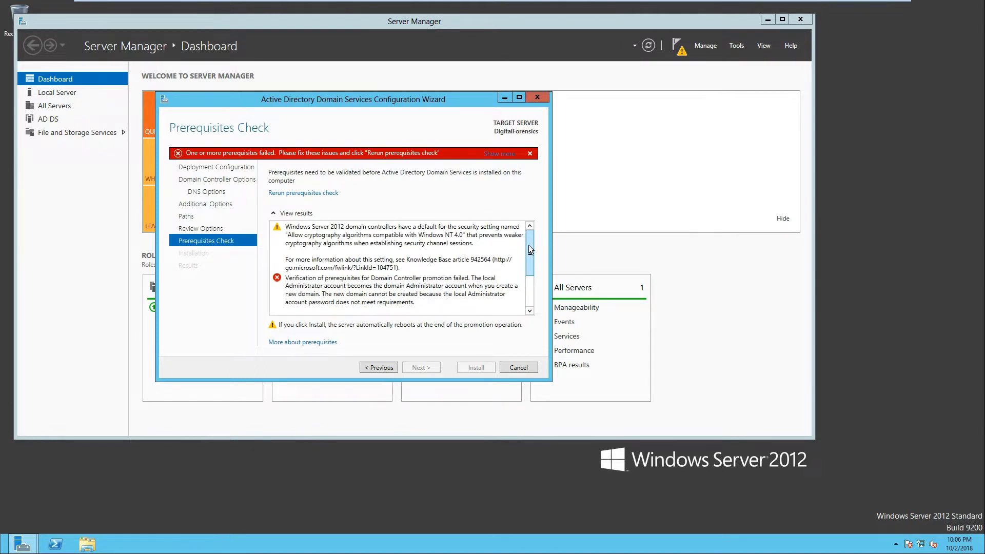
{"action": "left_click", "coordinate": [522, 368]}
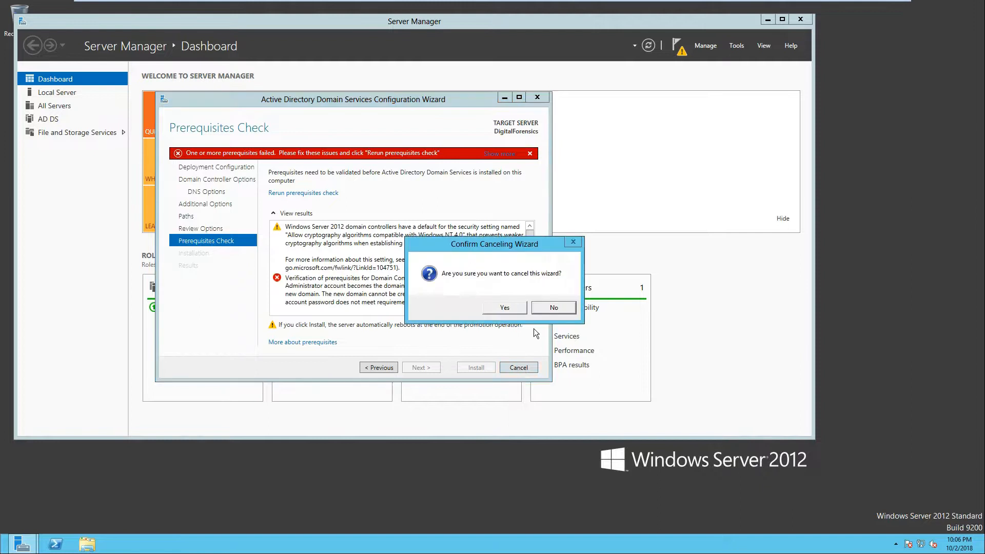
{"action": "left_click", "coordinate": [509, 308]}
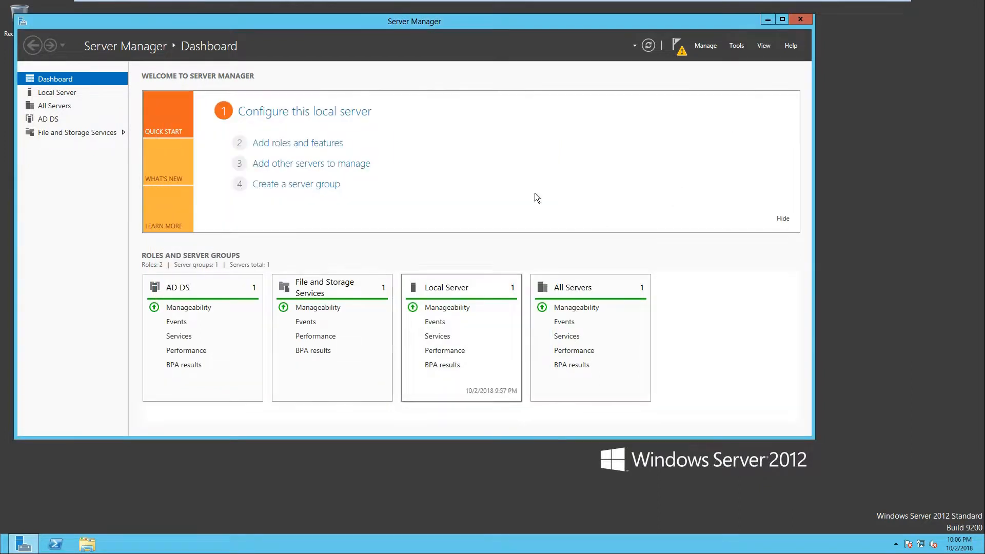
Step: Close Server Manager and sign out of the current Windows session
{"action": "left_click", "coordinate": [796, 23]}
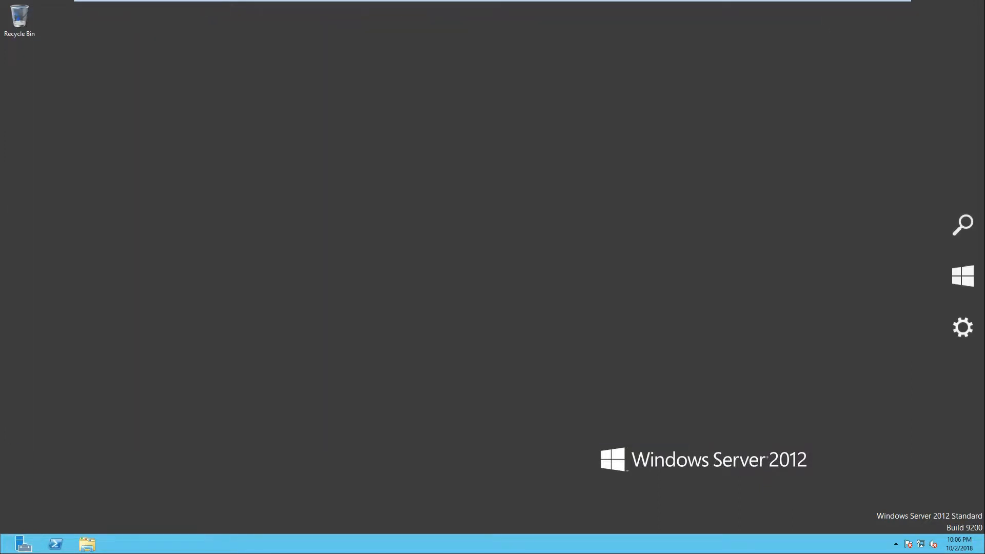
{"action": "left_click", "coordinate": [24, 544]}
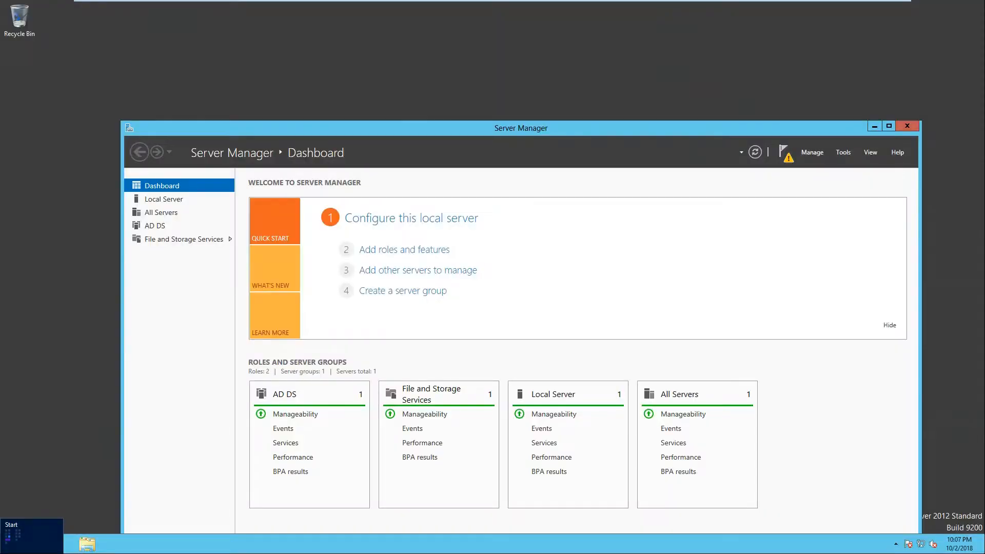
{"action": "left_click", "coordinate": [7, 551]}
{"action": "left_click", "coordinate": [931, 39]}
{"action": "left_click", "coordinate": [865, 93]}
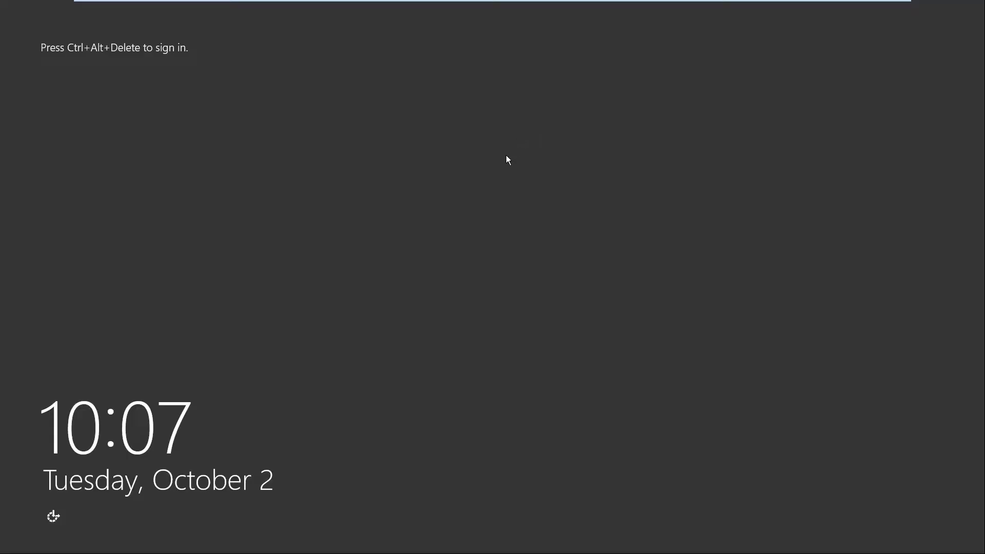
Step: Sign in as Administrator, entering and confirming a new account password when prompted
{"action": "key", "text": "ctrl+alt+Delete"}
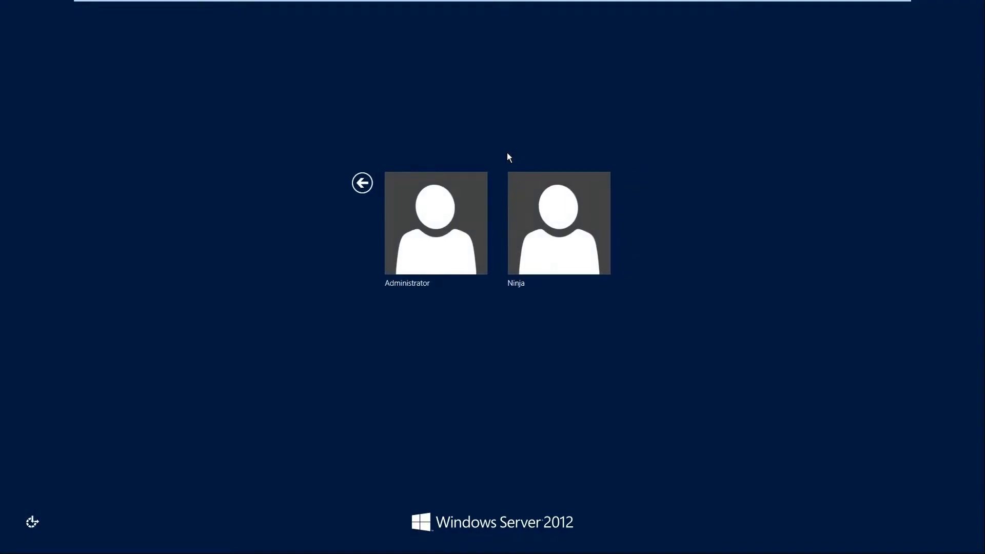
{"action": "left_click", "coordinate": [469, 211]}
{"action": "left_click", "coordinate": [492, 245]}
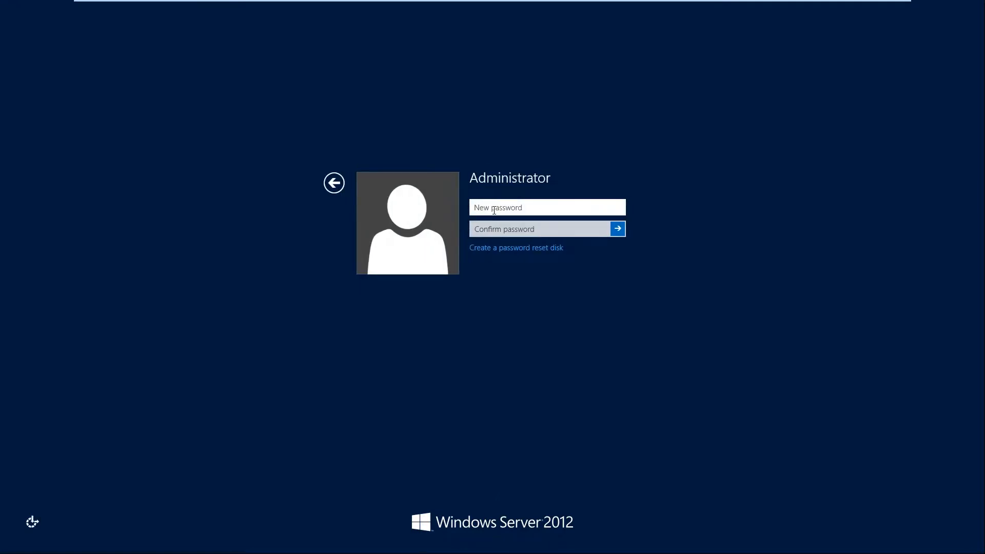
{"action": "type", "text": "Pd"}
{"action": "key", "text": "Tab"}
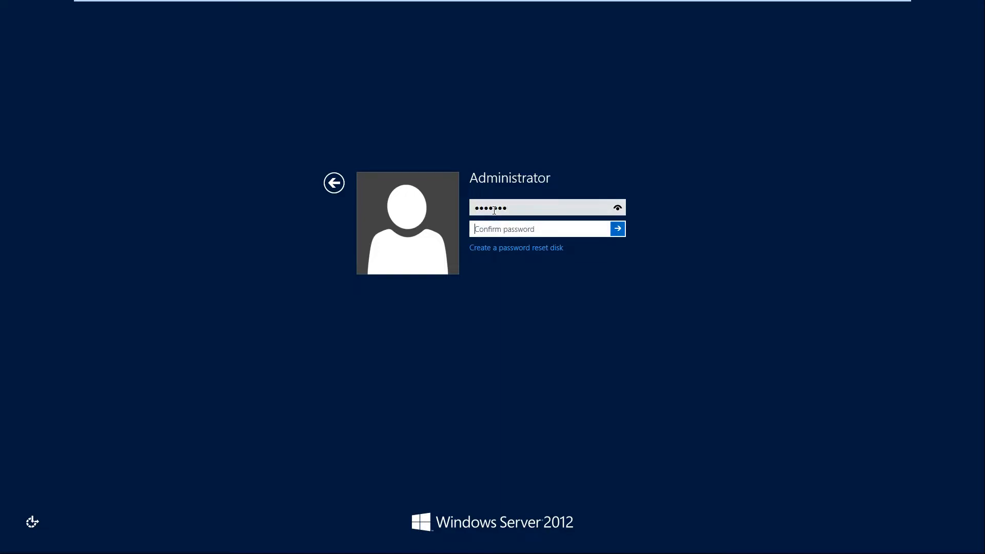
{"action": "type", "text": "Pa"}
{"action": "key", "text": "Return"}
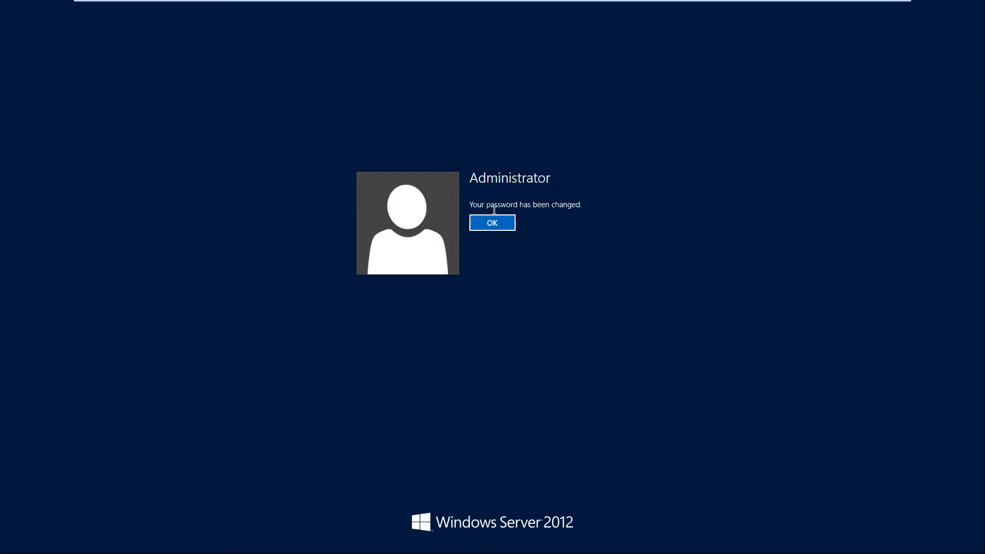
{"action": "left_click", "coordinate": [502, 226]}
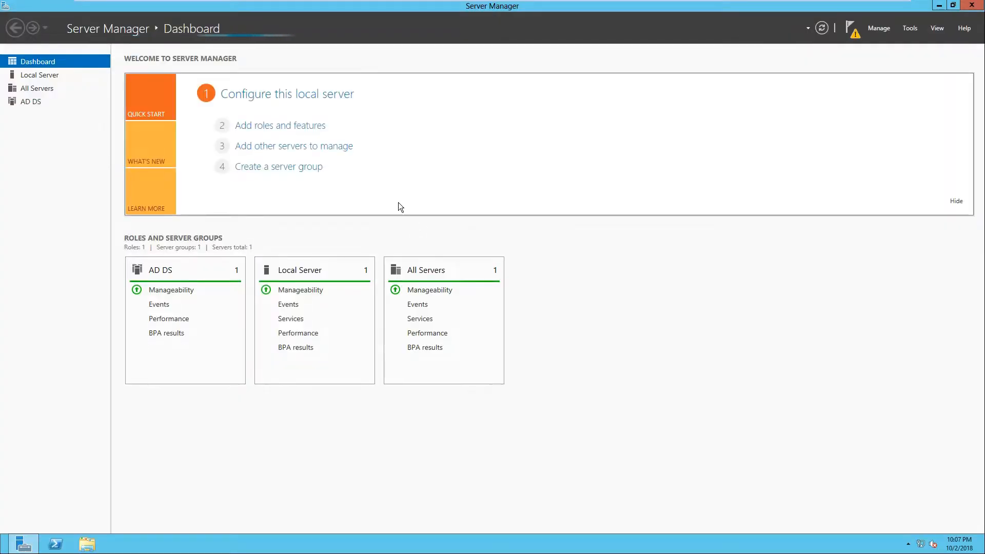
Step: Launch the promotion to domain controller from the notifications, choose to add a new forest, and dismiss the VMware Tools prompt
{"action": "left_click", "coordinate": [851, 28]}
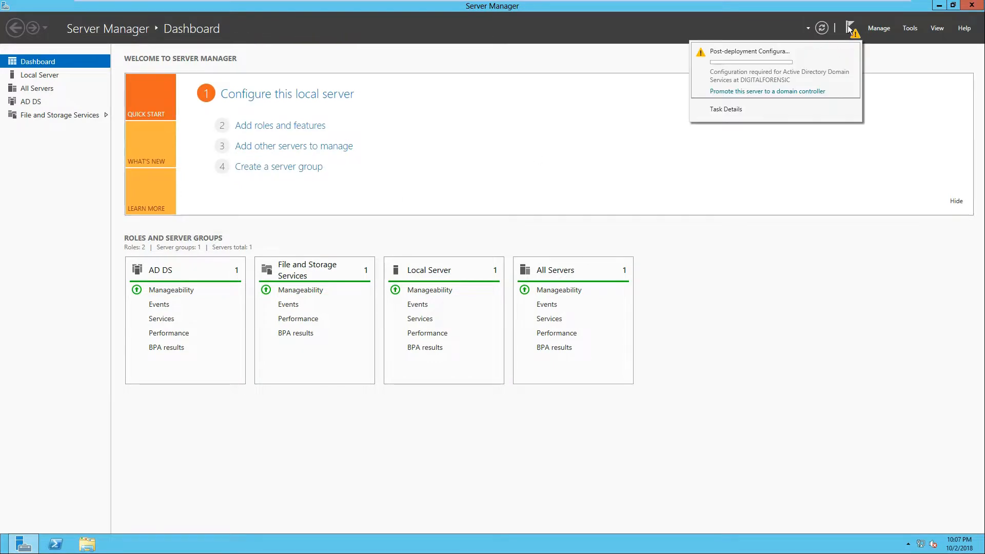
{"action": "left_click", "coordinate": [749, 92]}
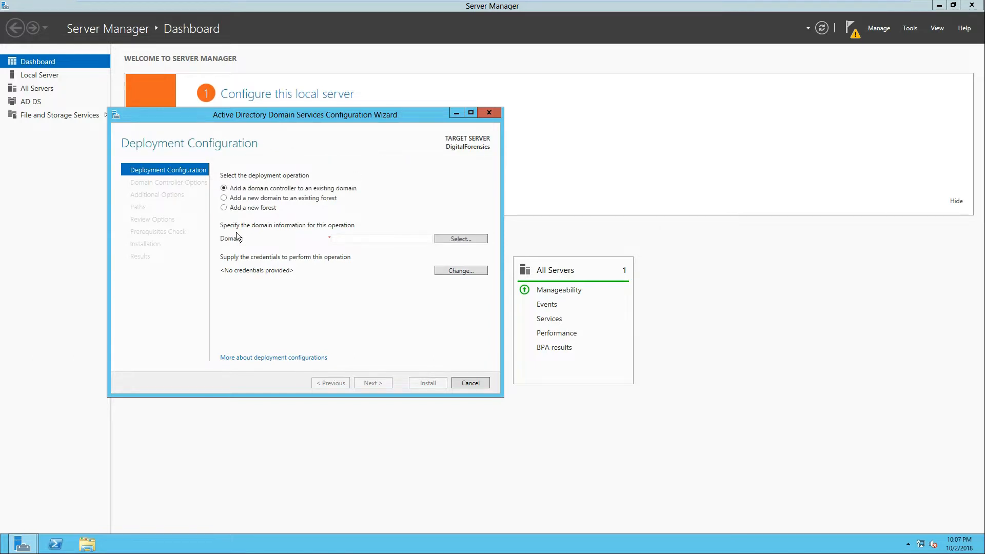
{"action": "left_click", "coordinate": [223, 207]}
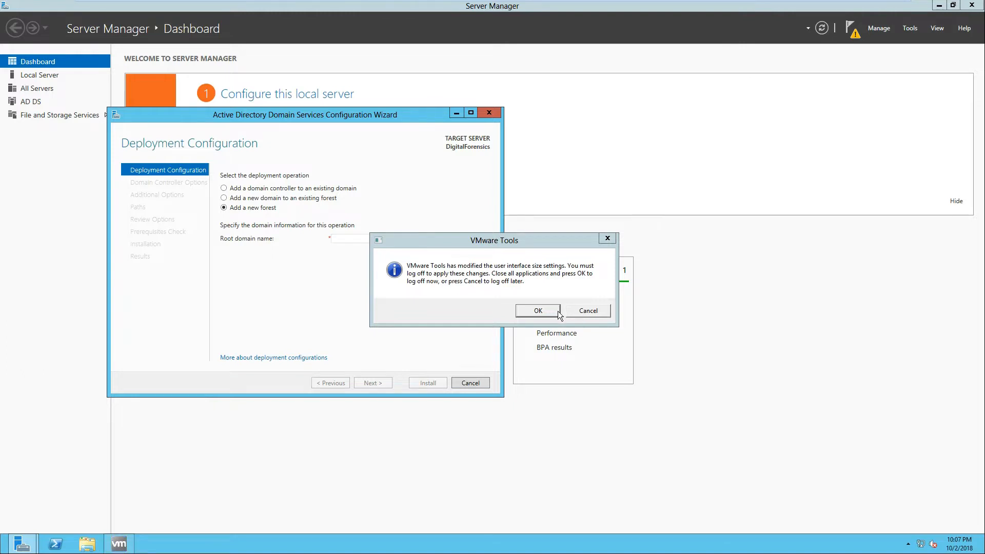
{"action": "left_click", "coordinate": [590, 311]}
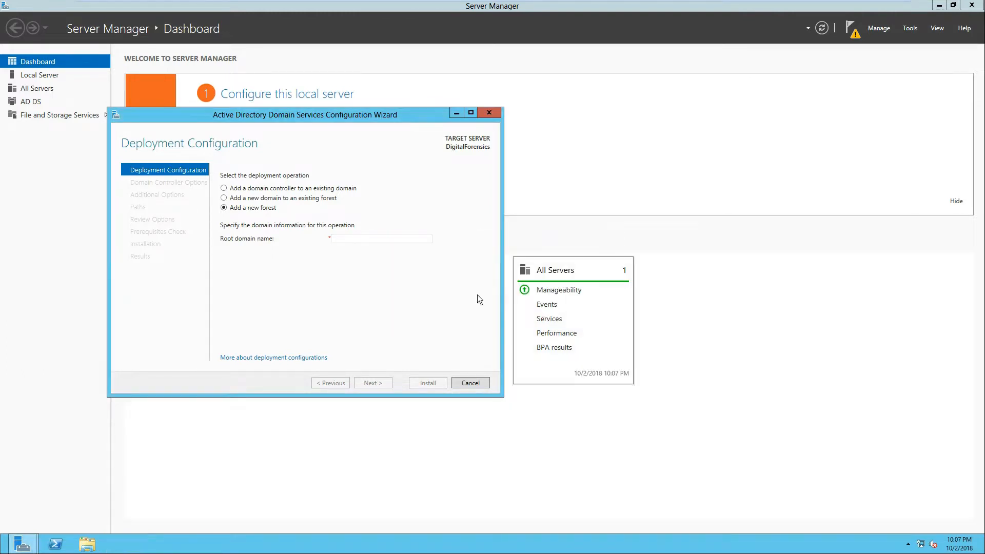
Step: Set the root domain name to csf432.org and continue
{"action": "left_click", "coordinate": [356, 242]}
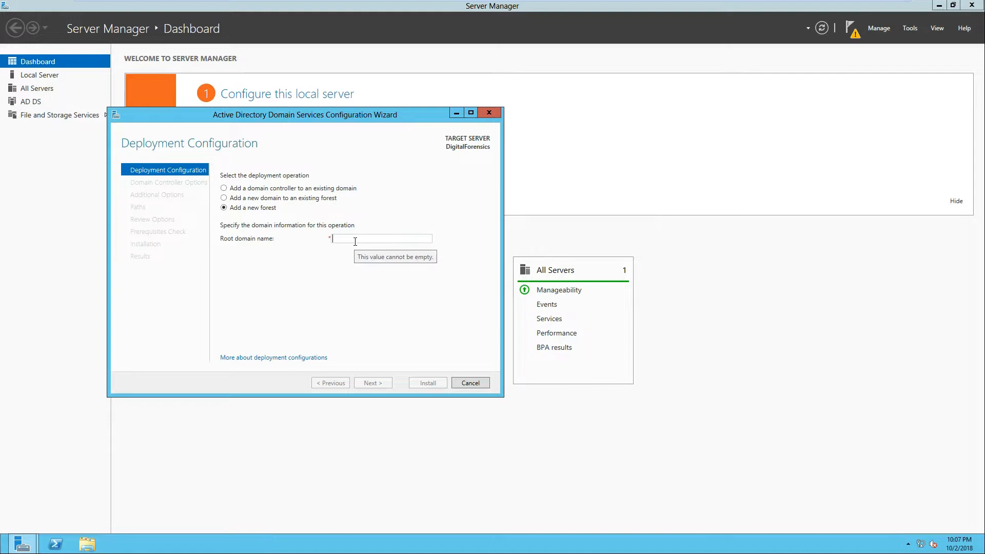
{"action": "type", "text": "csf432"}
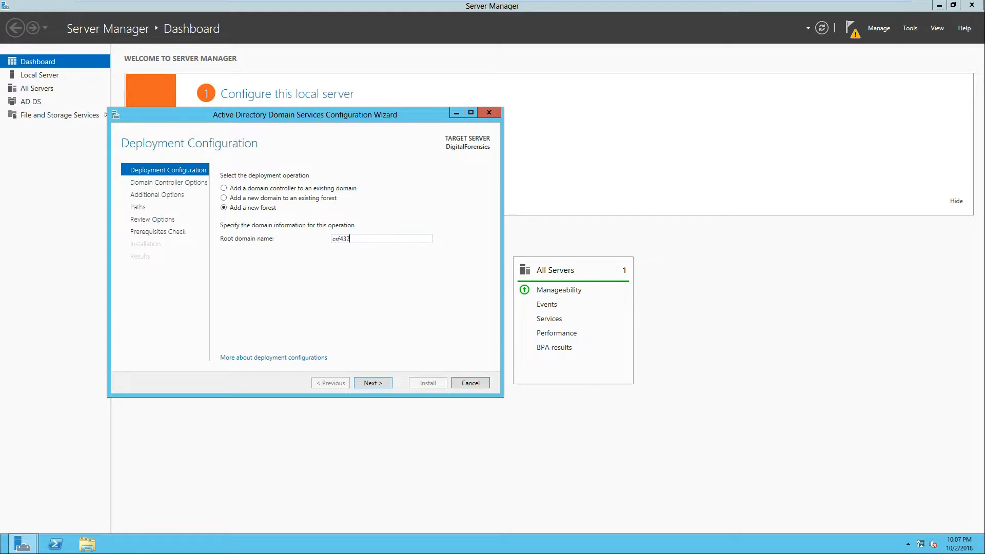
{"action": "type", "text": ".org"}
{"action": "left_click", "coordinate": [375, 383]}
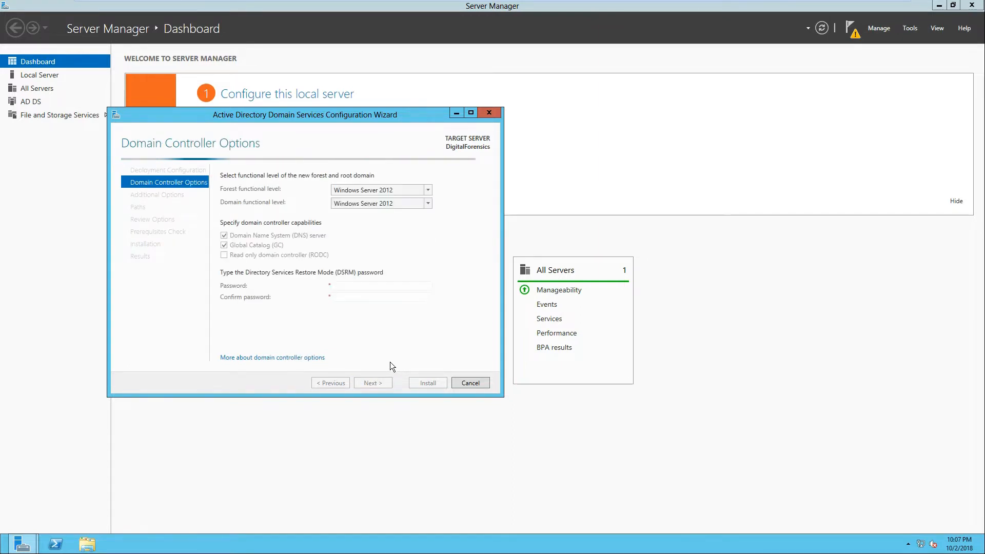
Step: Enter and confirm the Directory Services Restore Mode password, then continue
{"action": "left_click", "coordinate": [353, 285]}
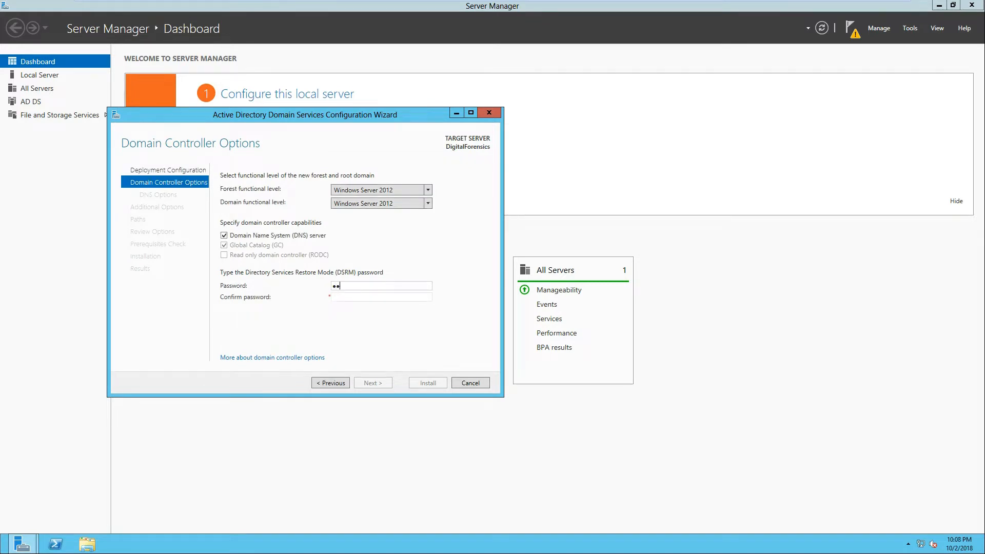
{"action": "type", "text": "•••••••••••••"}
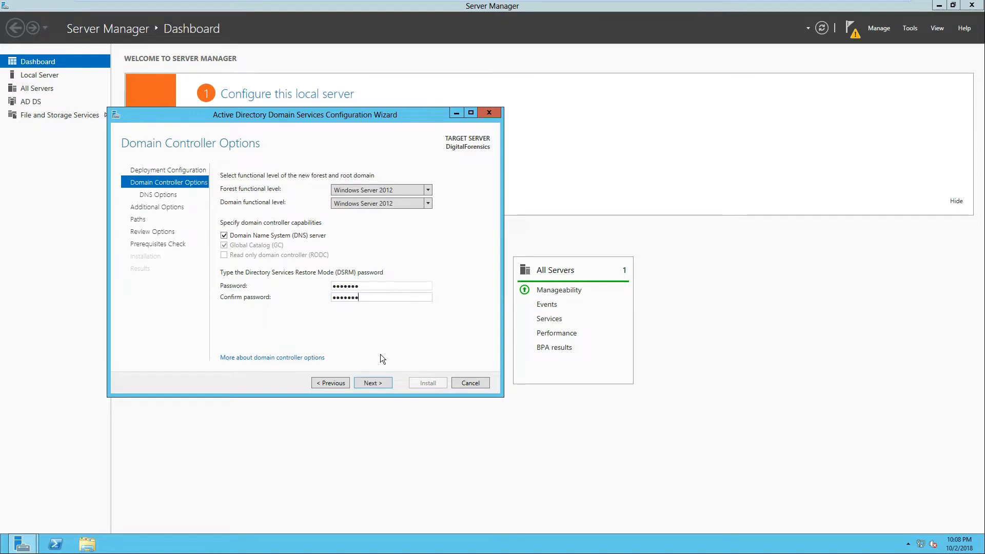
{"action": "left_click", "coordinate": [376, 382]}
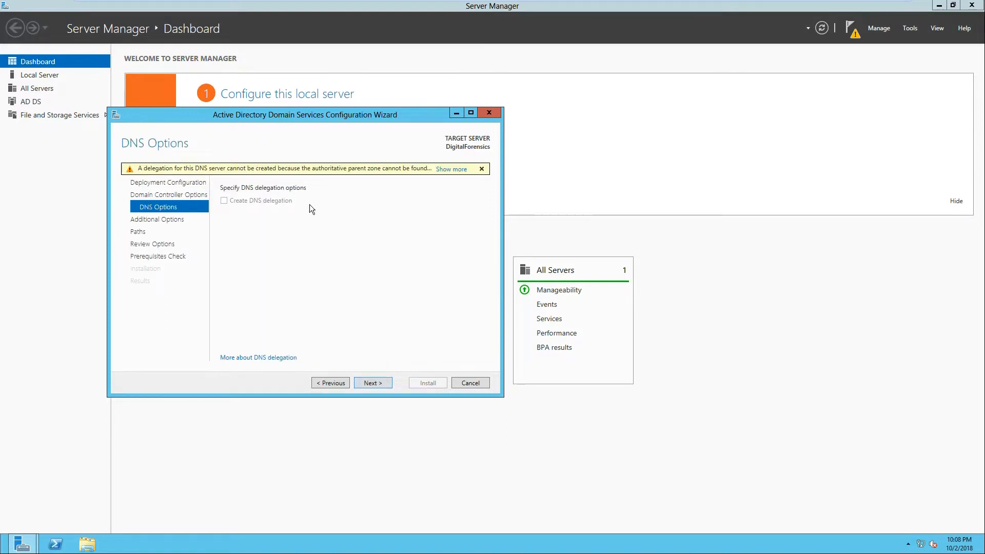
Step: Keep the default DNS, NetBIOS and path settings and proceed past the review page to the prerequisites check
{"action": "left_click", "coordinate": [376, 383]}
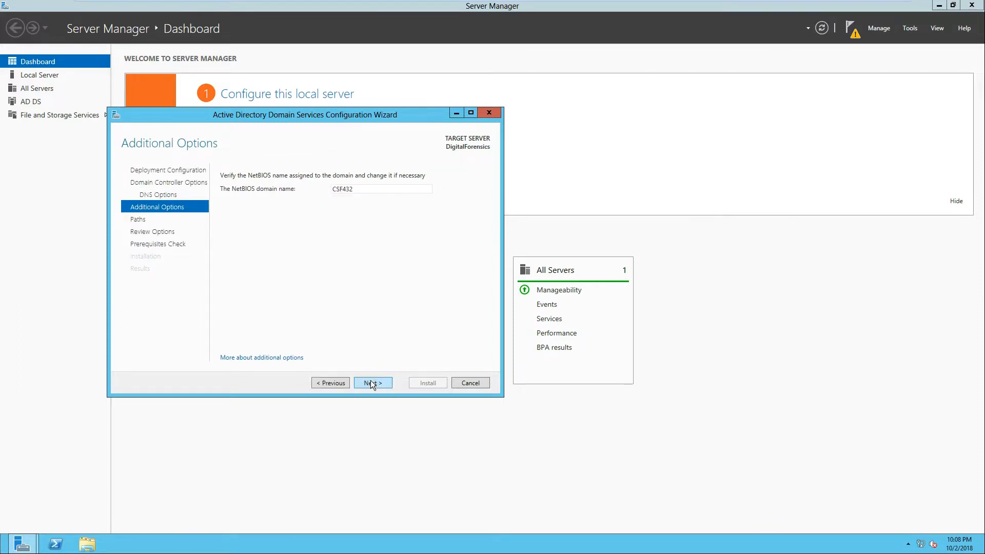
{"action": "left_click", "coordinate": [370, 383]}
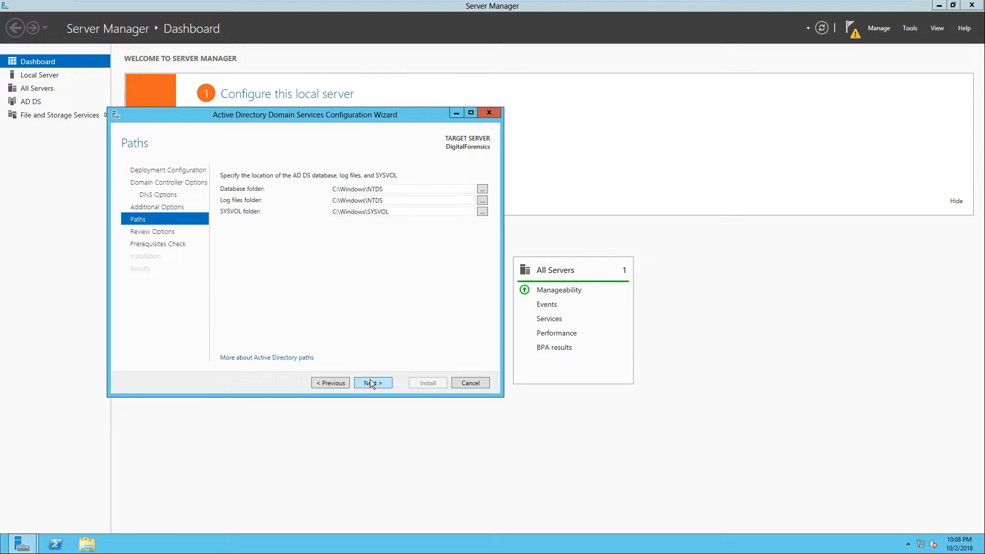
{"action": "left_click", "coordinate": [374, 383]}
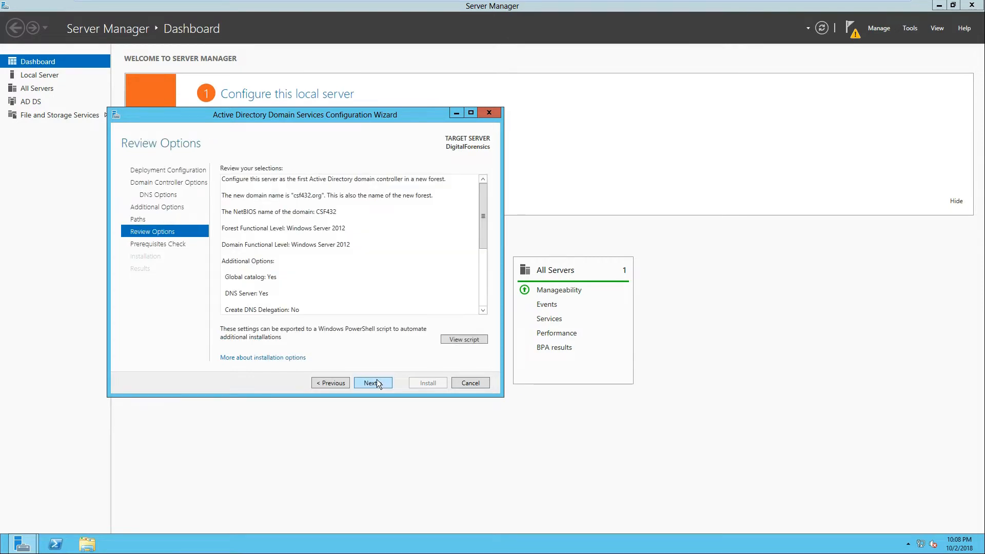
{"action": "left_click", "coordinate": [373, 383]}
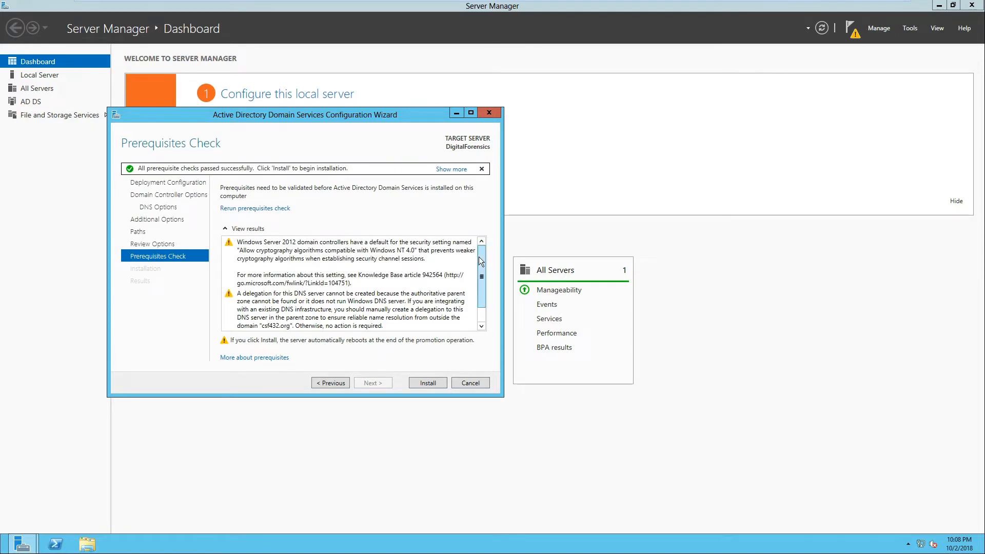
Step: Scroll through the prerequisite check results and start the installation
{"action": "left_click_drag", "start_coordinate": [479, 257], "coordinate": [482, 291]}
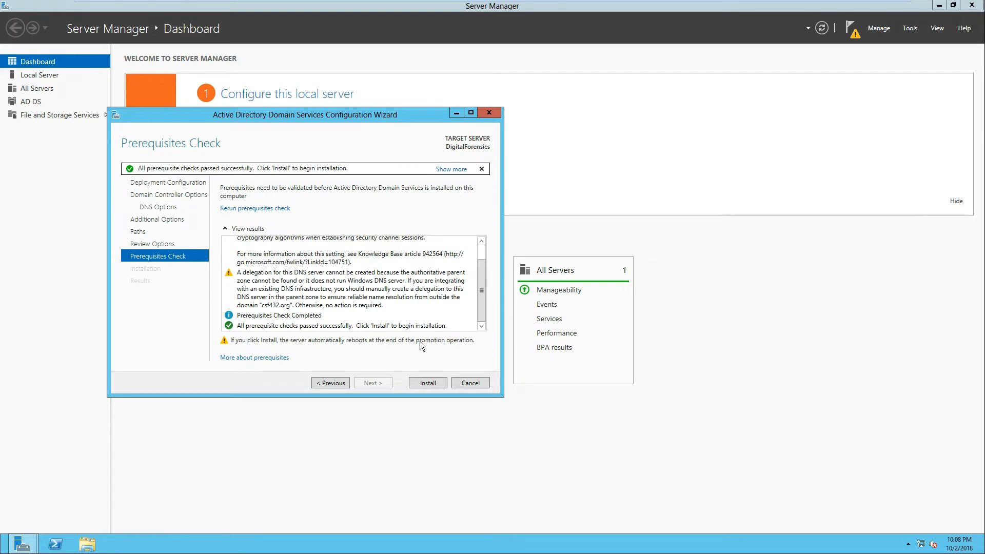
{"action": "left_click", "coordinate": [428, 383]}
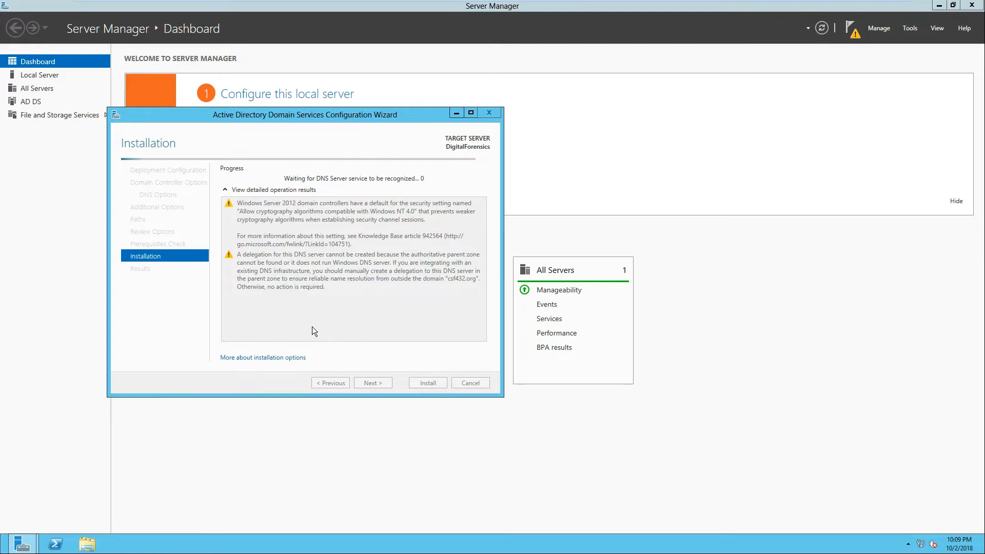
Step: Move the wizard window, examine the installation results, and close the wizard
{"action": "left_click_drag", "start_coordinate": [395, 137], "coordinate": [478, 102]}
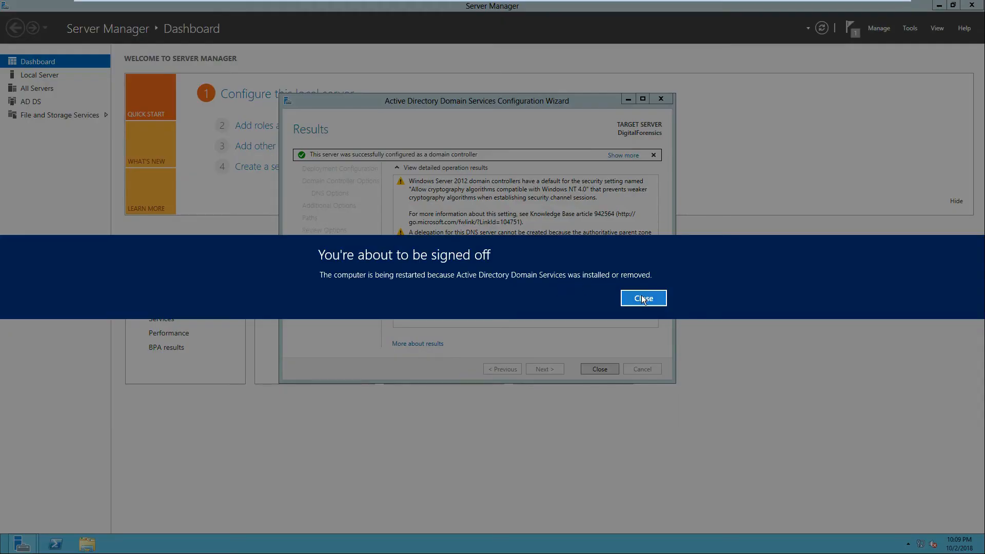
{"action": "left_click", "coordinate": [643, 299]}
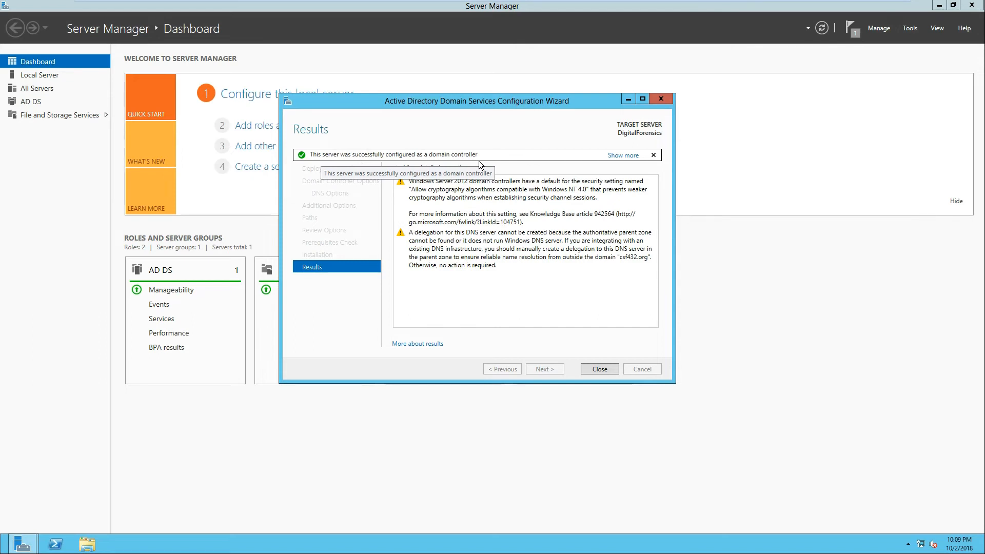
{"action": "left_click", "coordinate": [597, 369]}
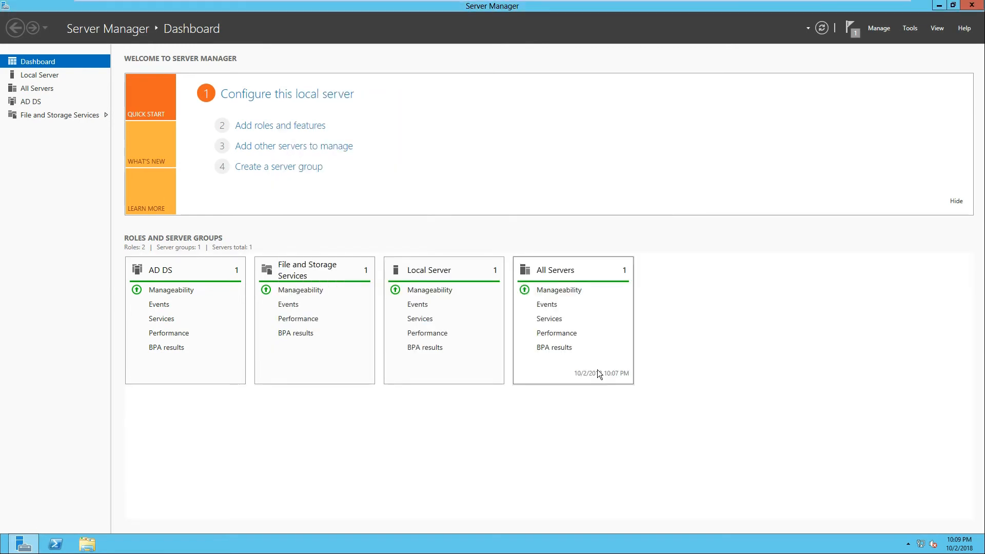